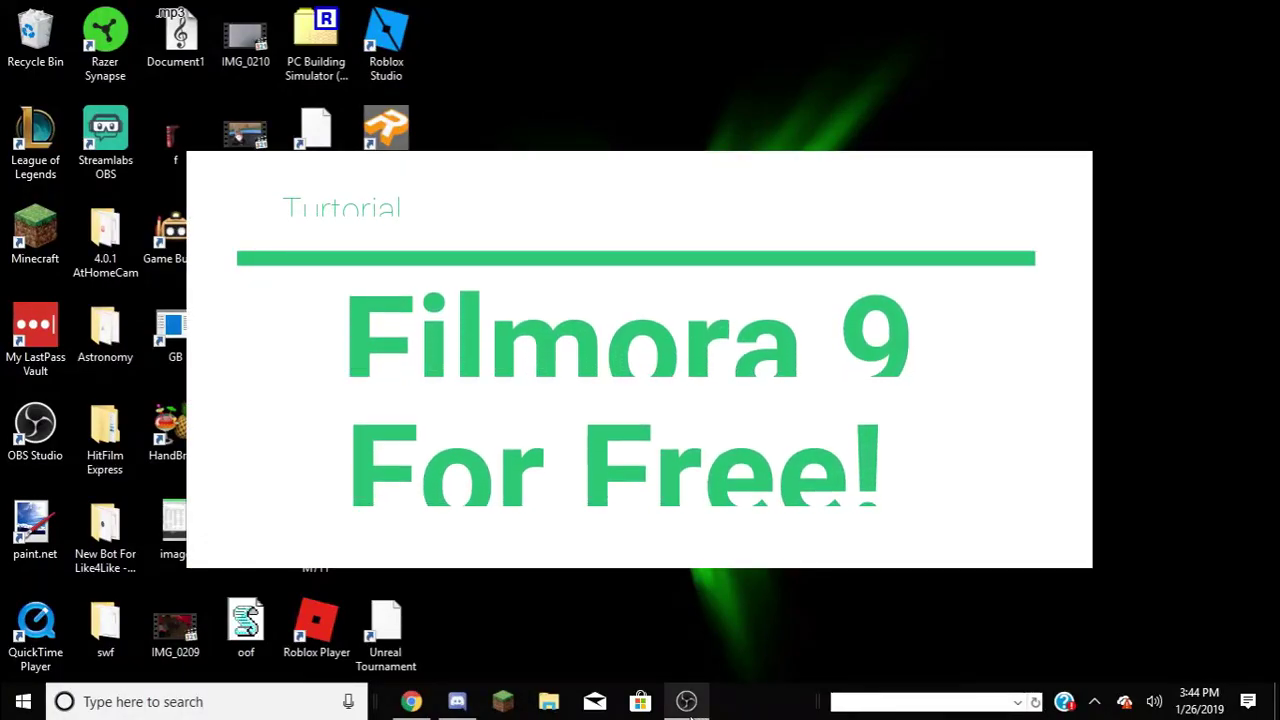
Download the Filmora9 for Windows installer and keep it despite Chrome's harmful-file warning.
left_click(686, 701)
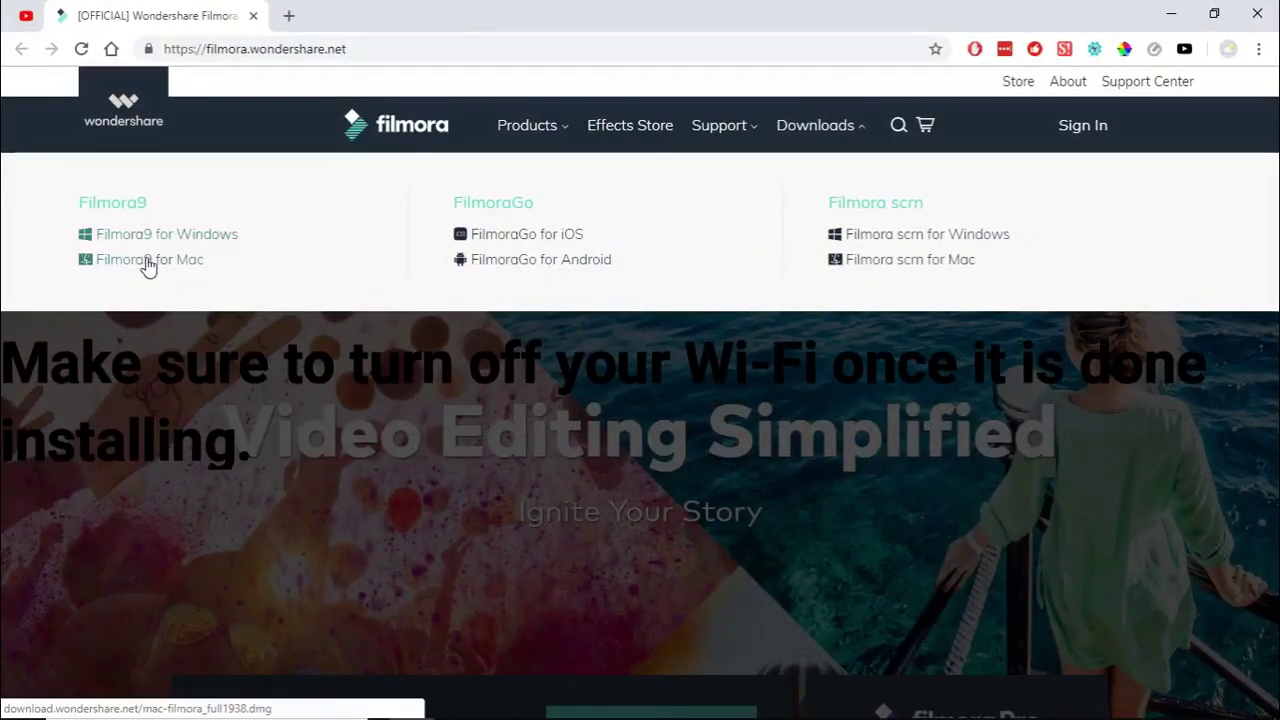
left_click(160, 233)
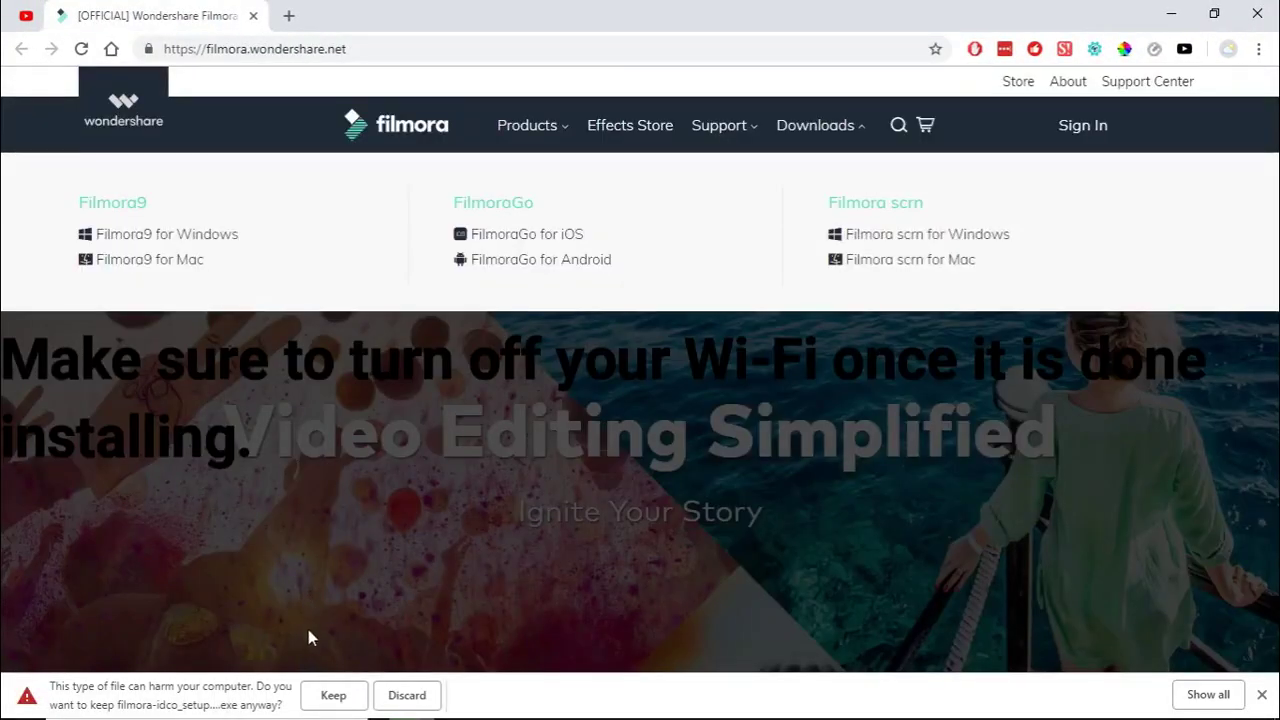
left_click(333, 695)
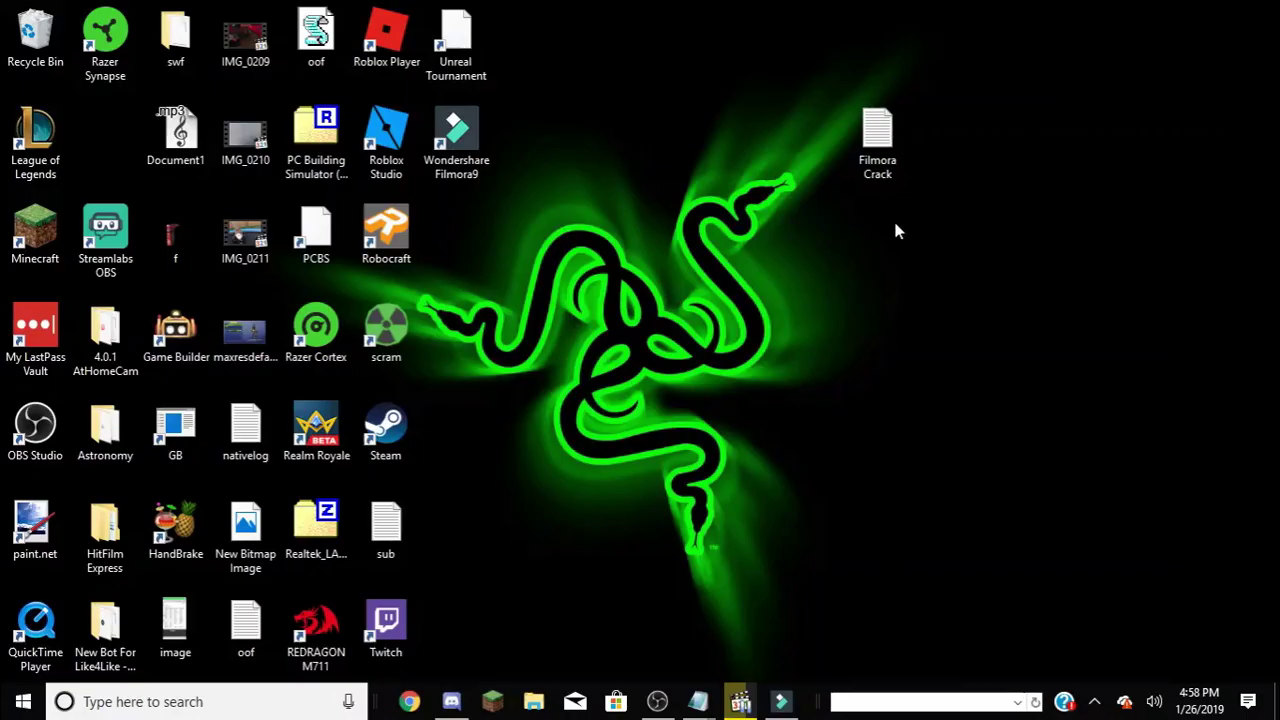
Select the Filmora9 and Filmora Crack desktop icons, then check the hidden-icons tray.
left_click_drag(1008, 93, 526, 266)
left_click(486, 294)
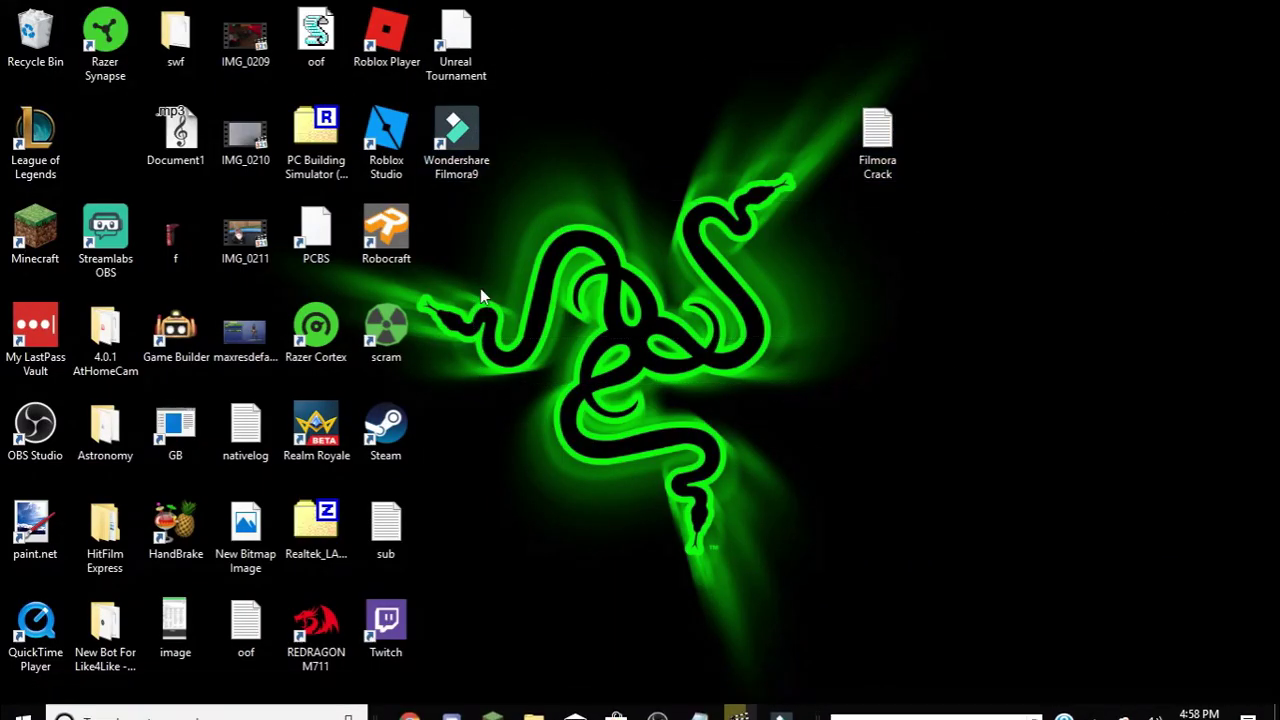
mouse_move(781, 702)
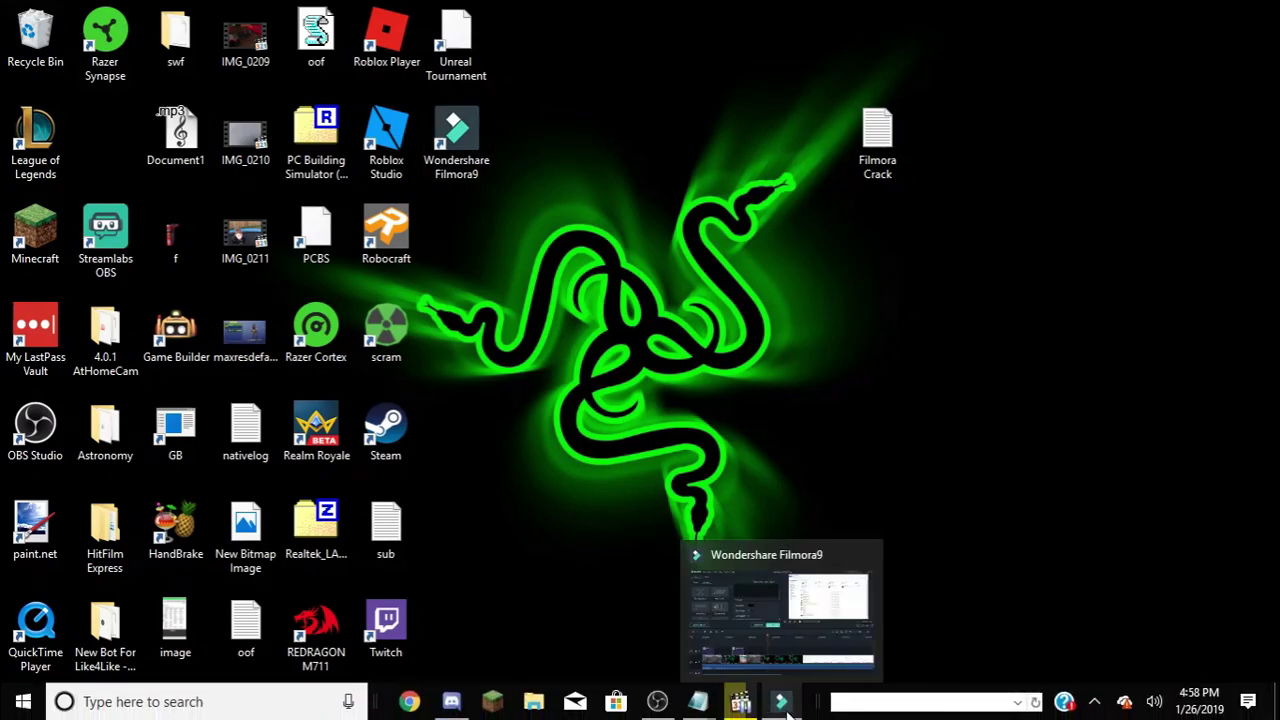
mouse_move(800, 632)
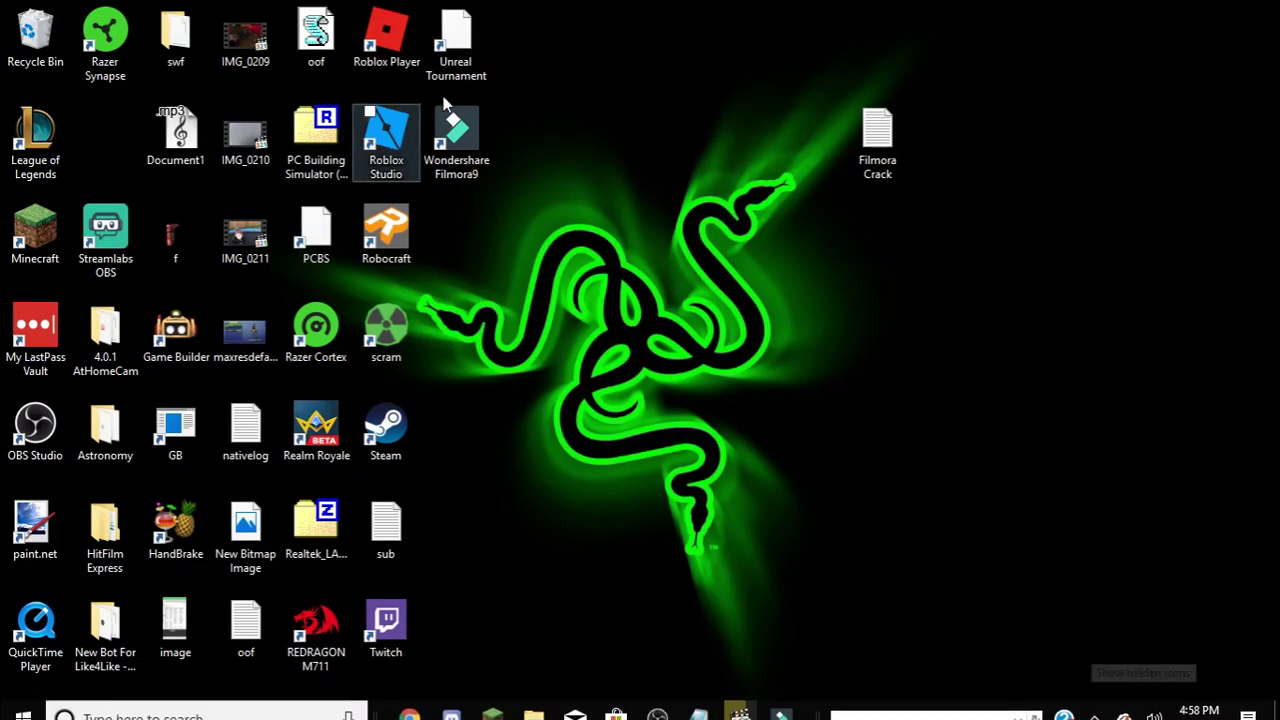
left_click(1094, 702)
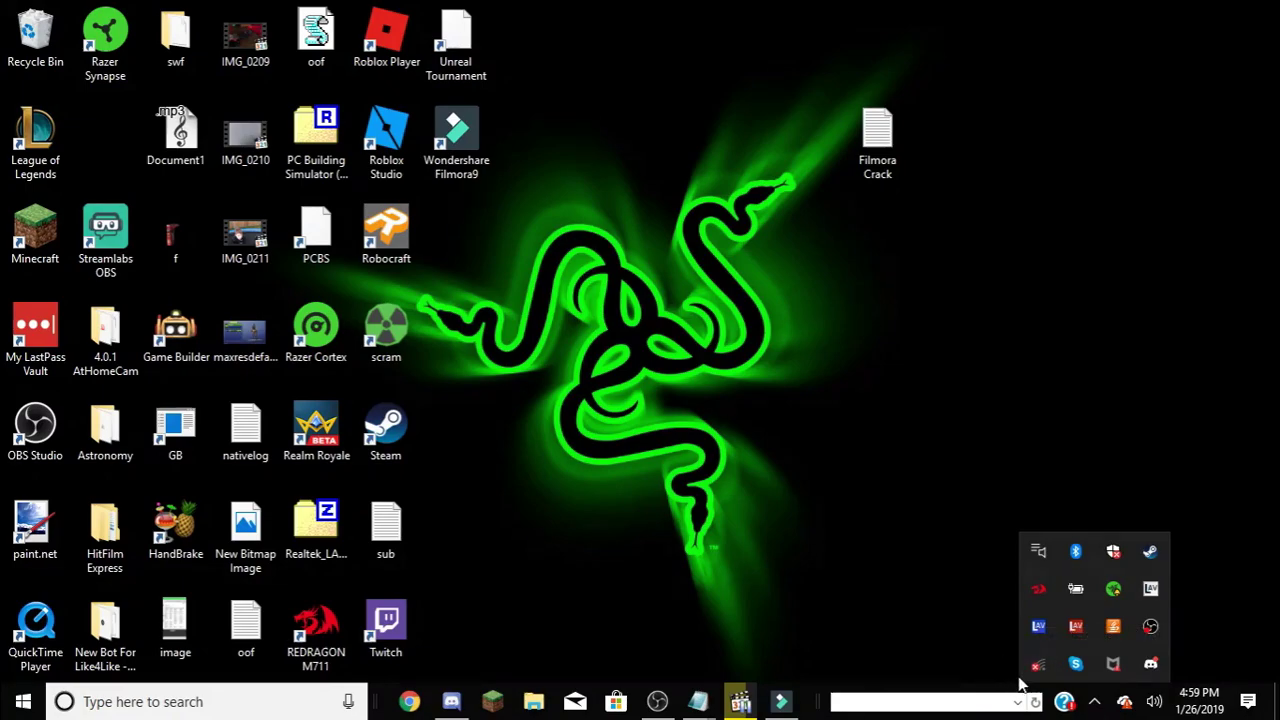
left_click(800, 517)
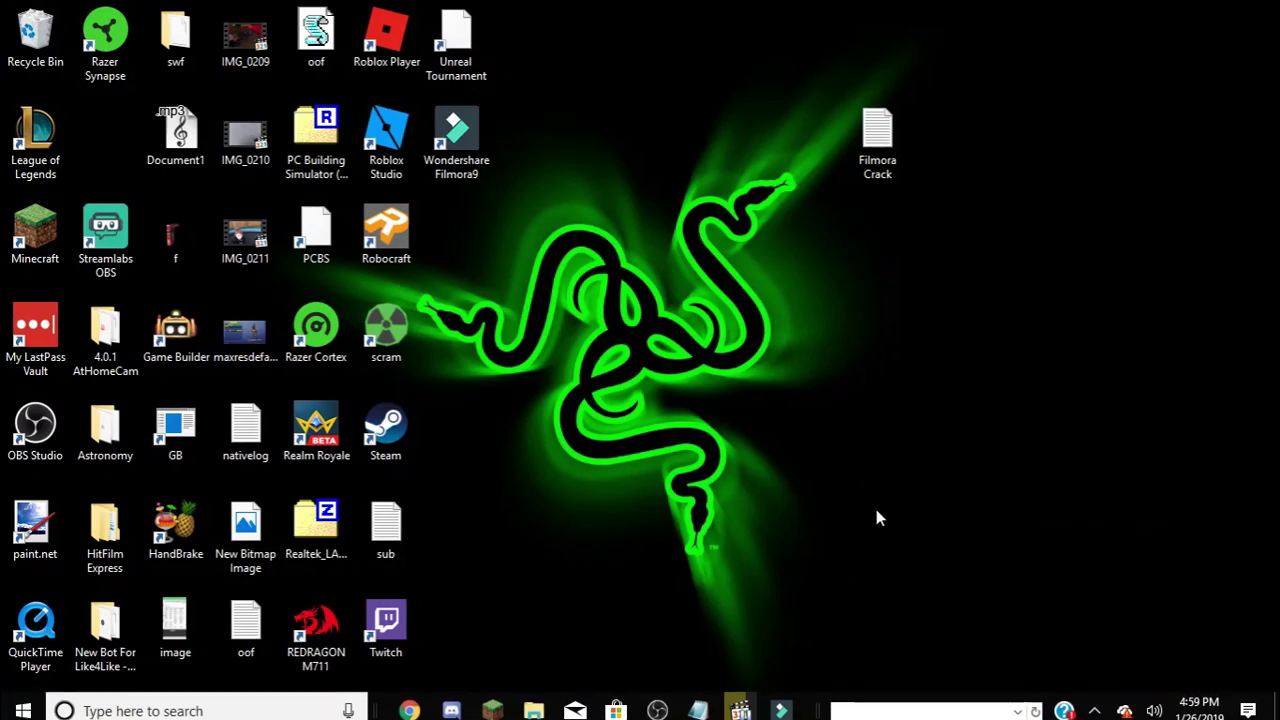
Drag the Filmora Crack file from the upper right toward the desktop centre.
left_click_drag(877, 140, 737, 235)
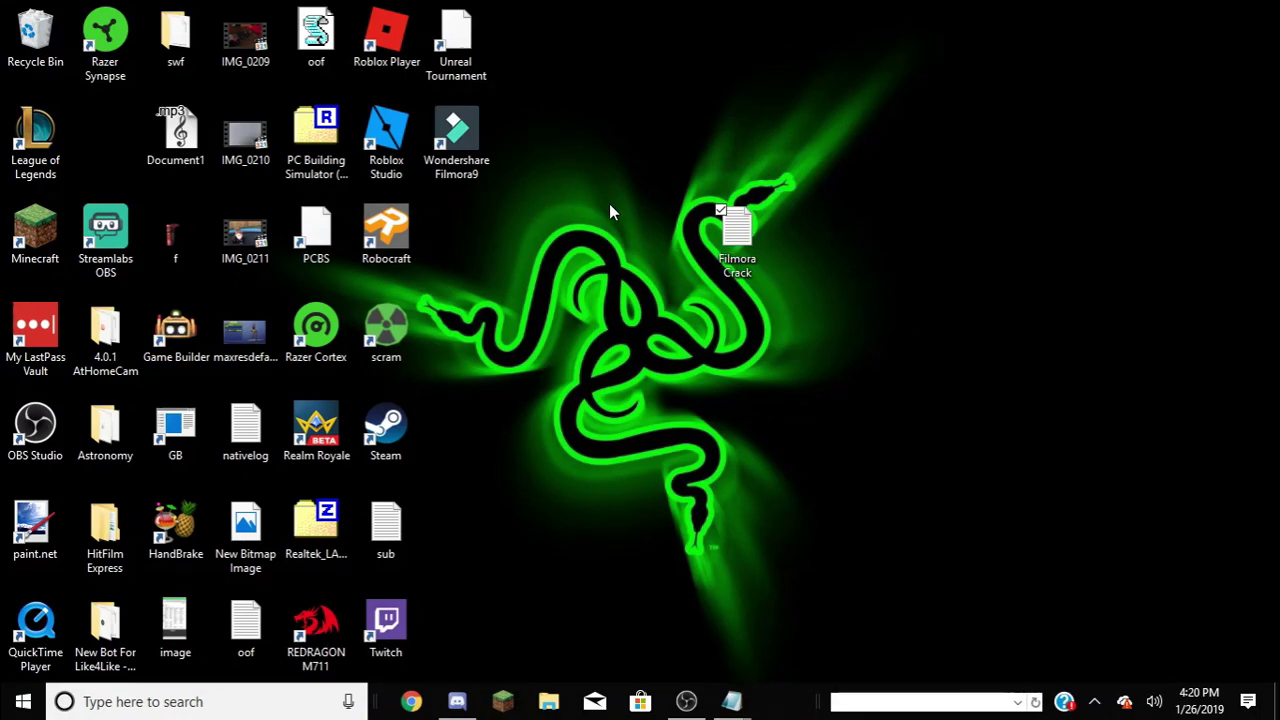
left_click(1094, 701)
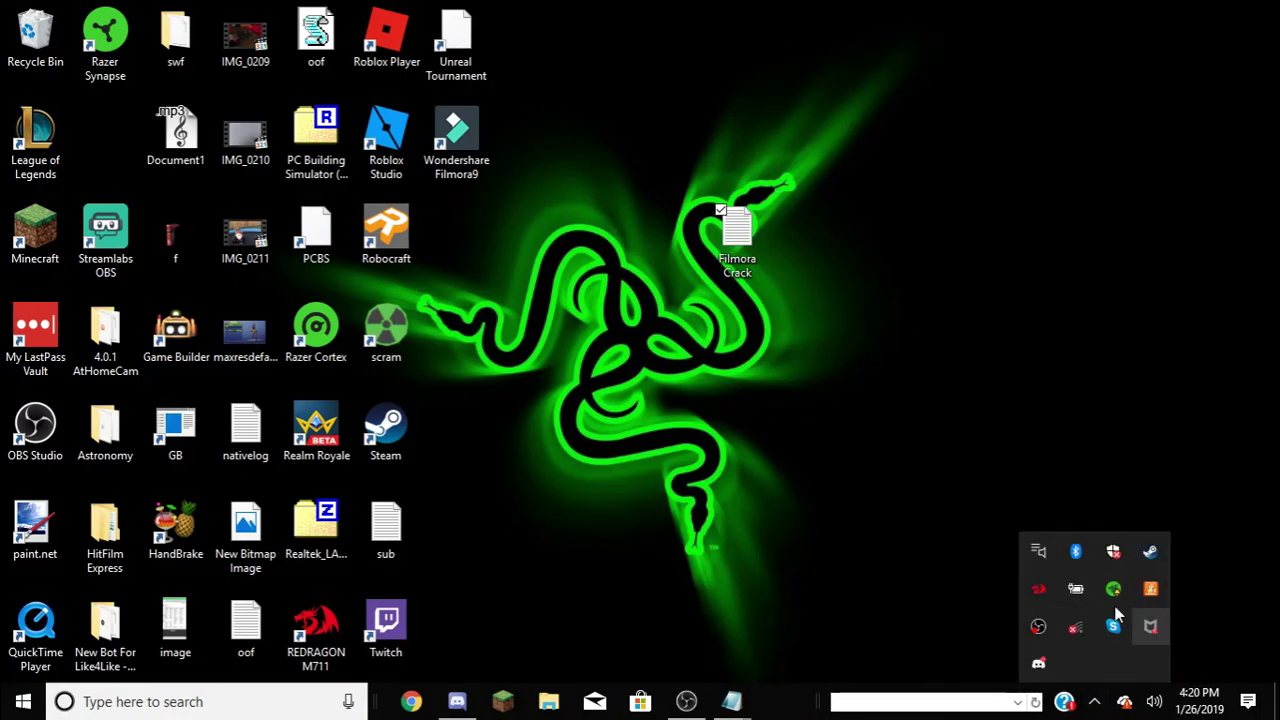
left_click(900, 450)
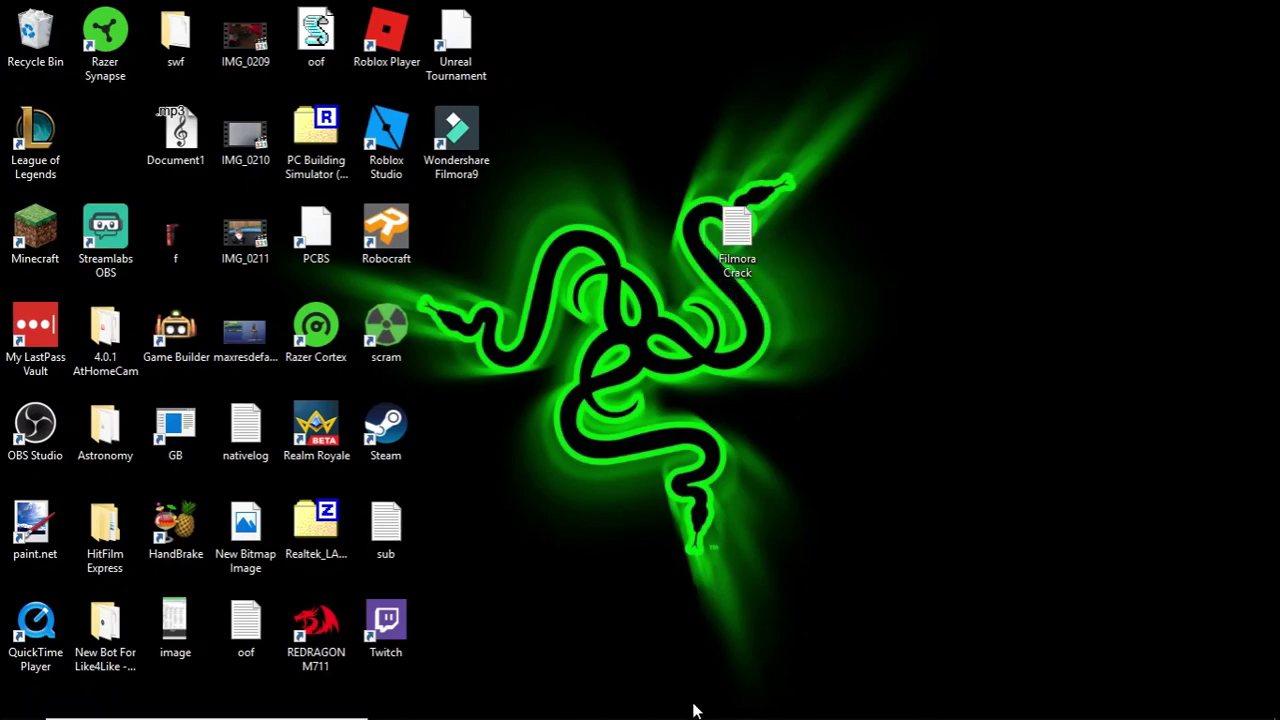
In a maximized File Explorer, browse to C:\Windows\System32\drivers\etc.
left_click(548, 701)
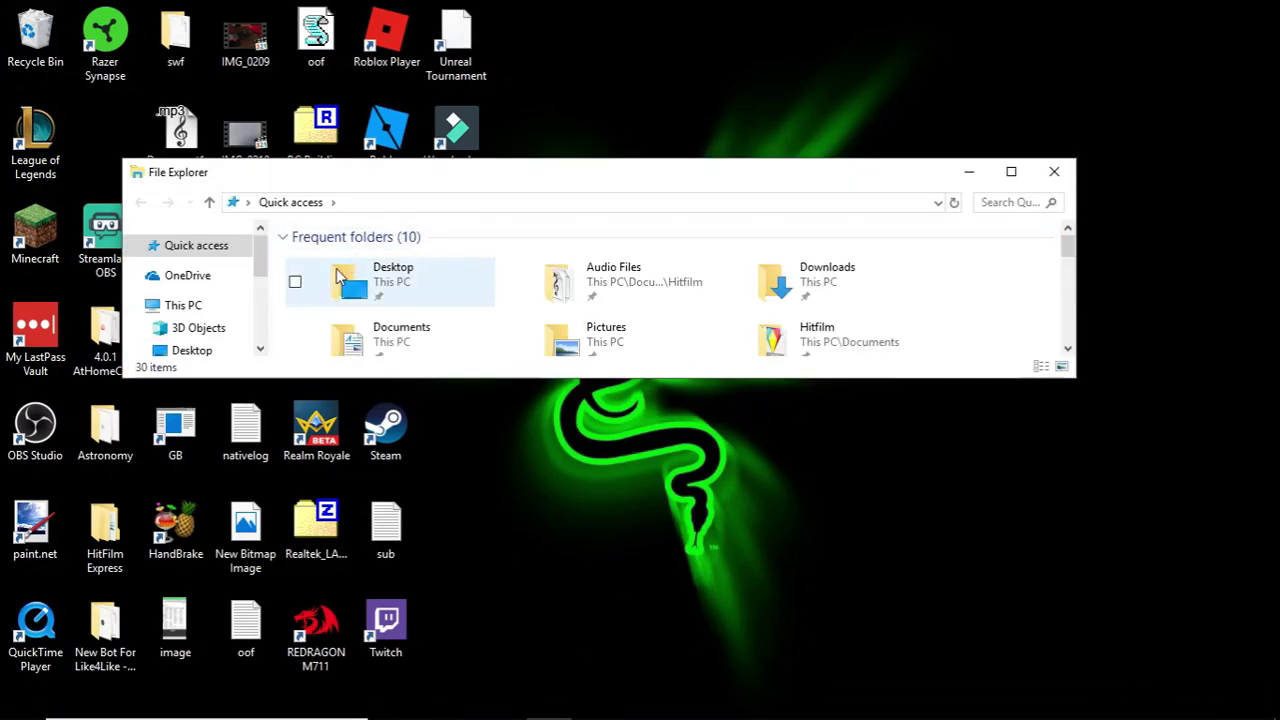
left_click(1012, 171)
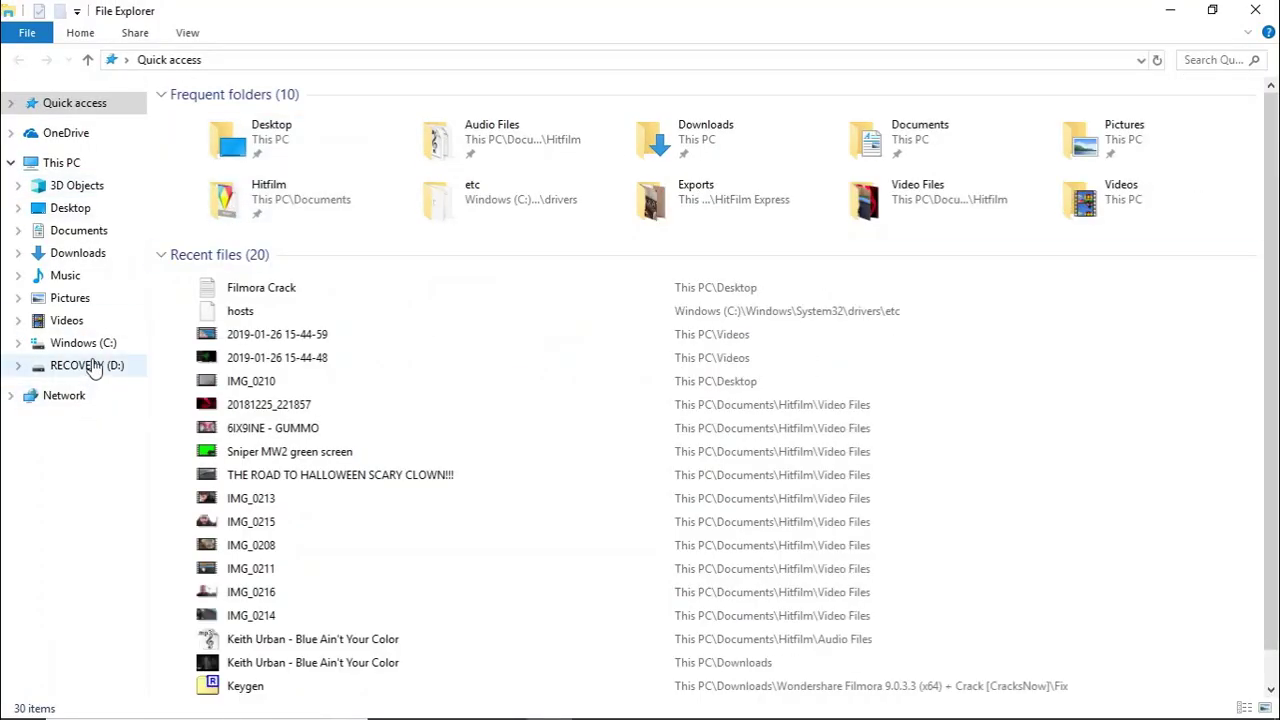
left_click(105, 343)
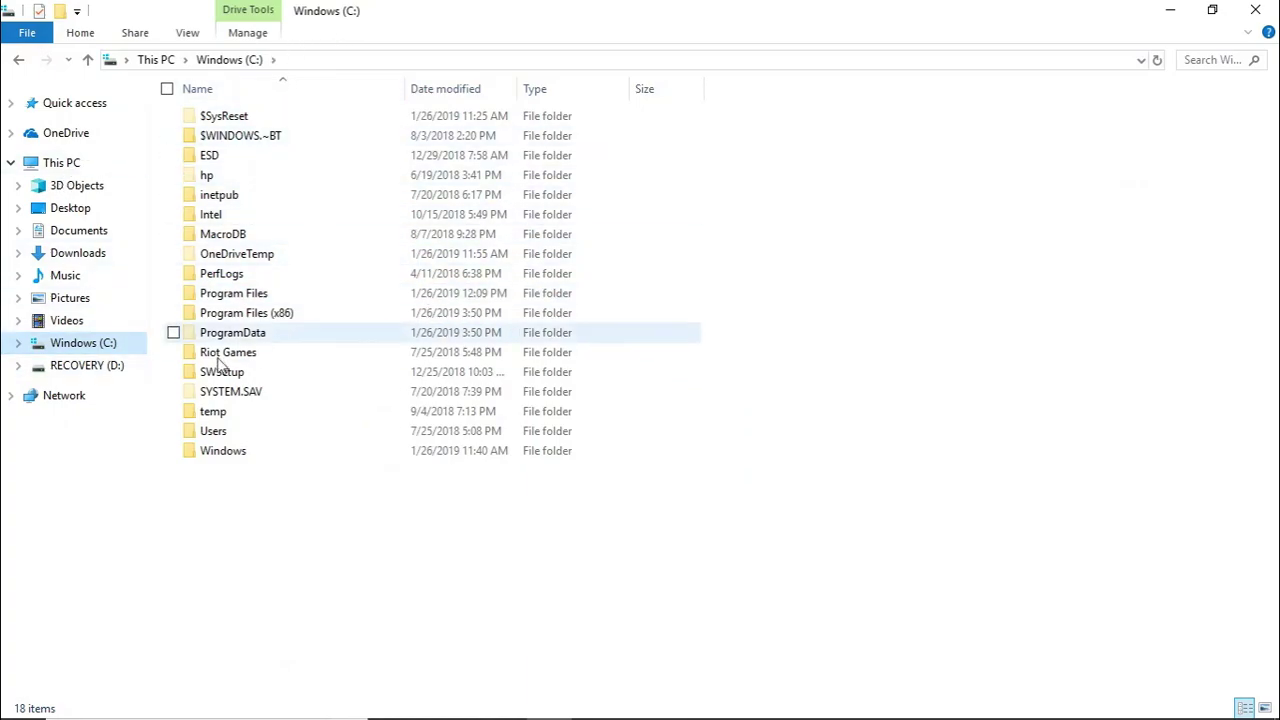
double_click(236, 458)
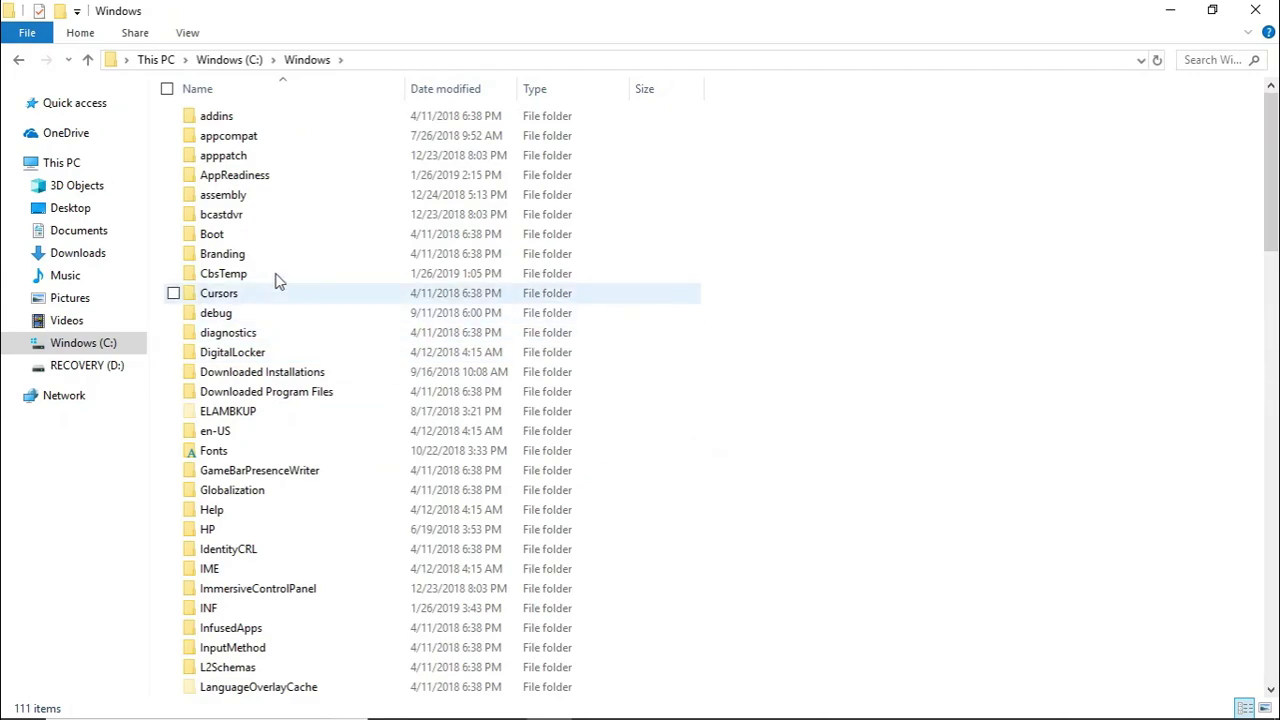
scroll(255, 620, "down", 11)
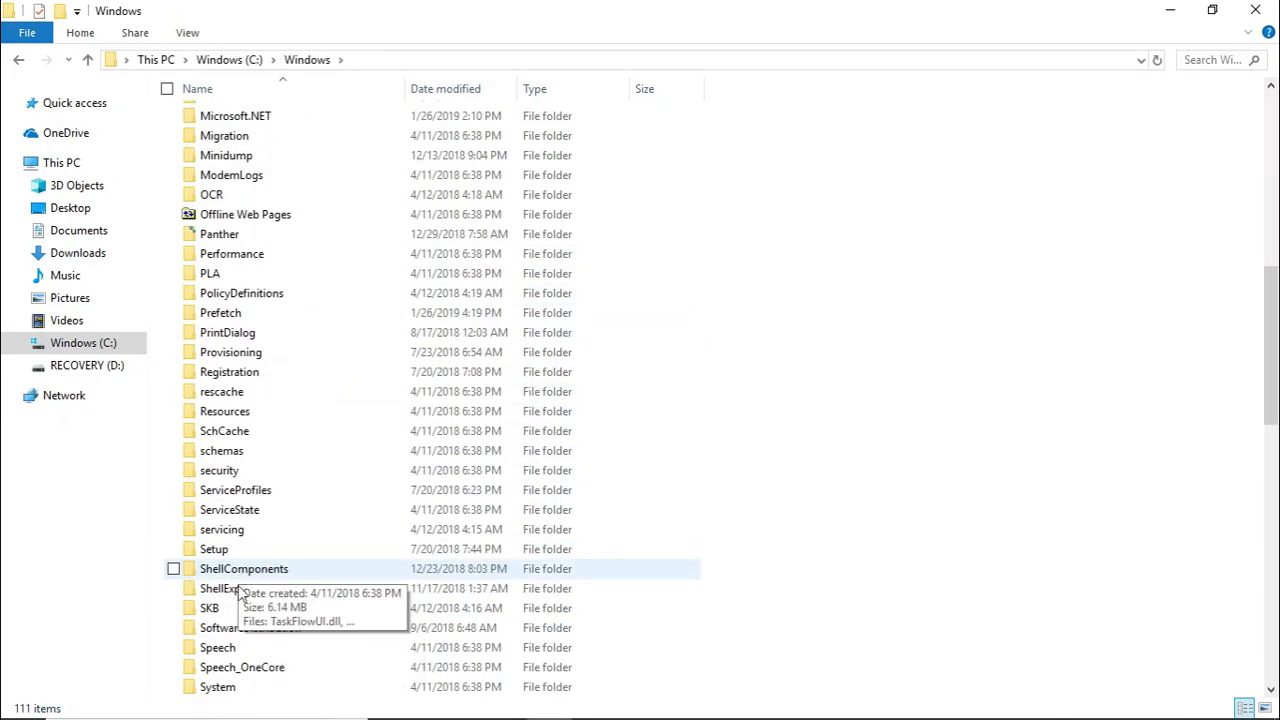
scroll(245, 590, "down", 3)
double_click(280, 530)
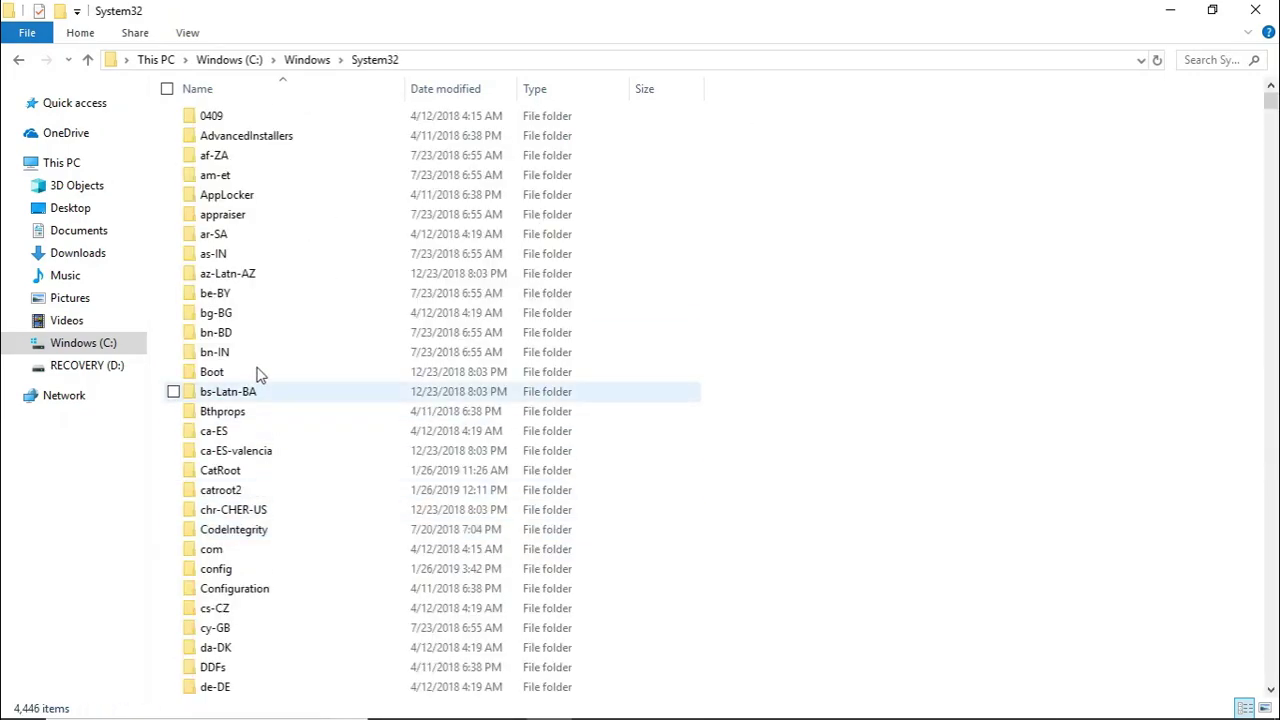
scroll(260, 600, "down", 2)
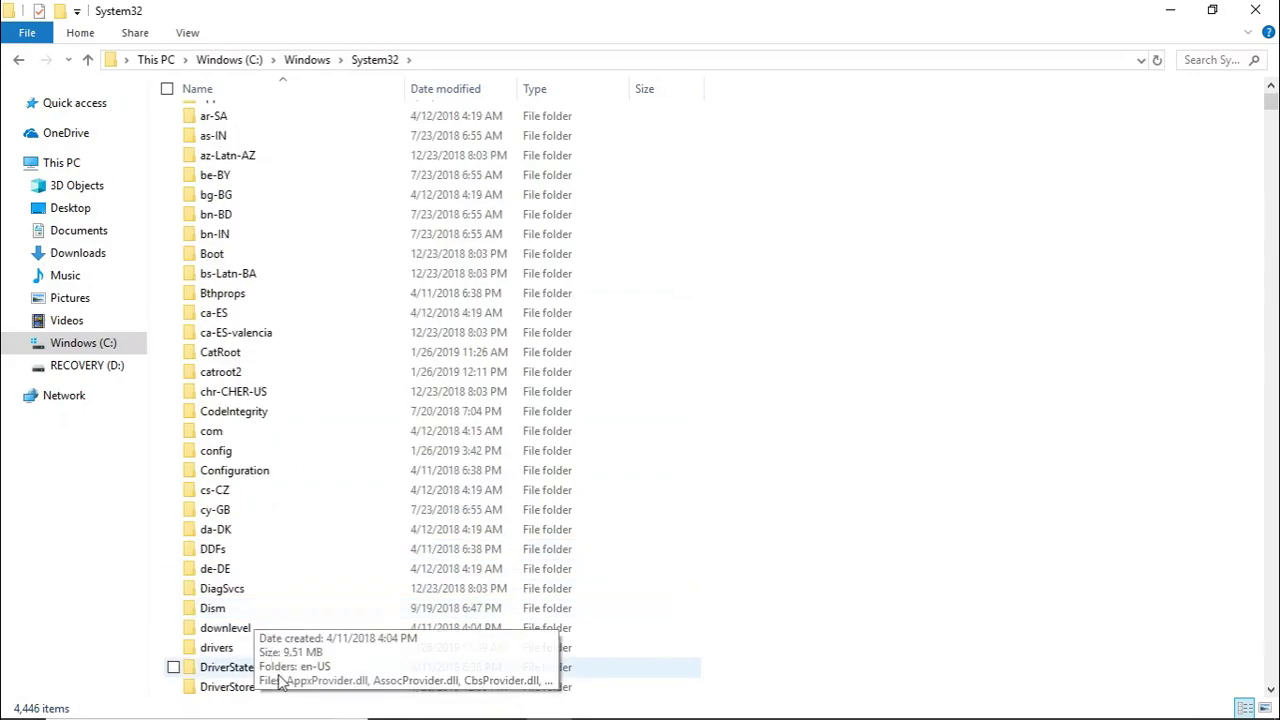
double_click(274, 650)
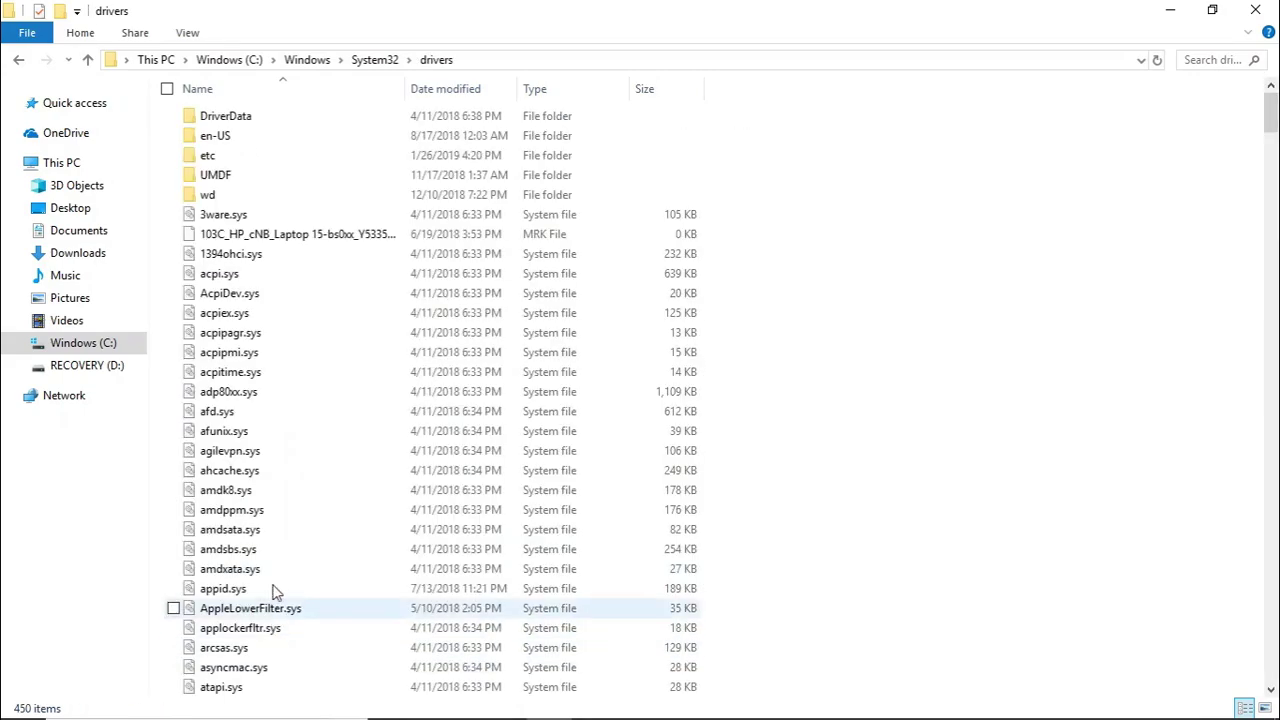
double_click(281, 162)
Drag the hosts file out of the etc folder onto the desktop.
left_click(278, 118)
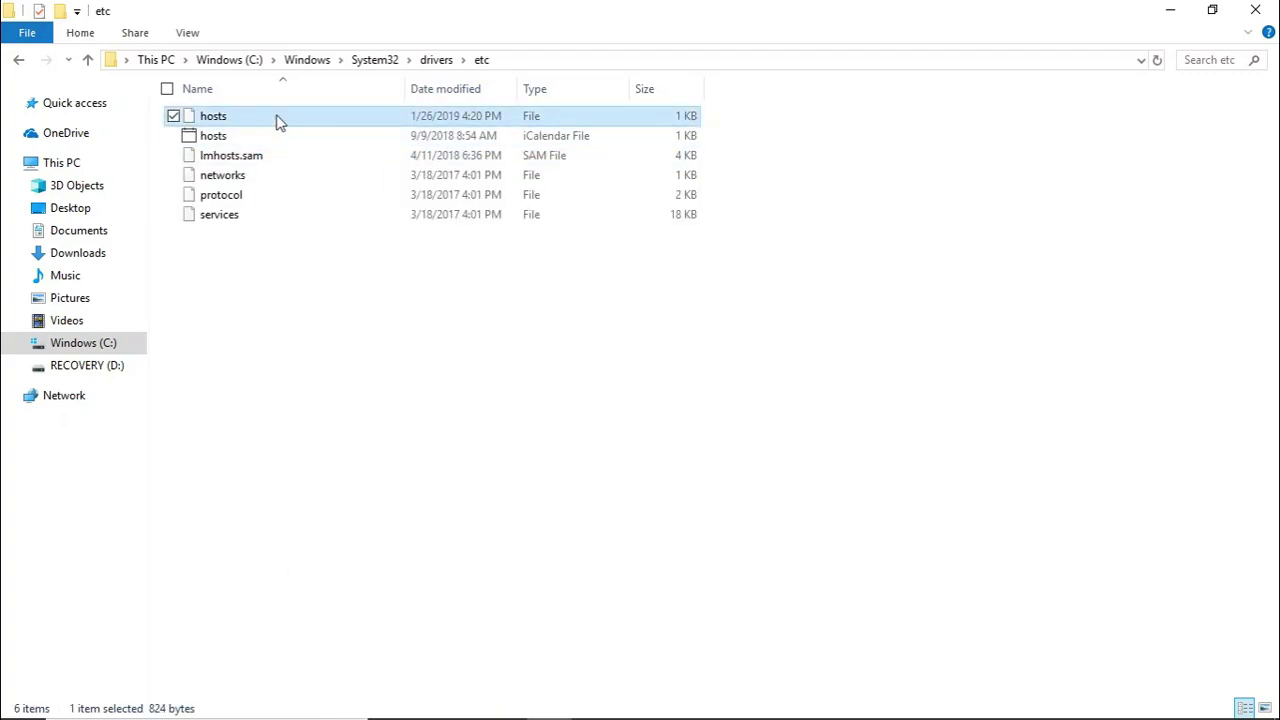
double_click(743, 37)
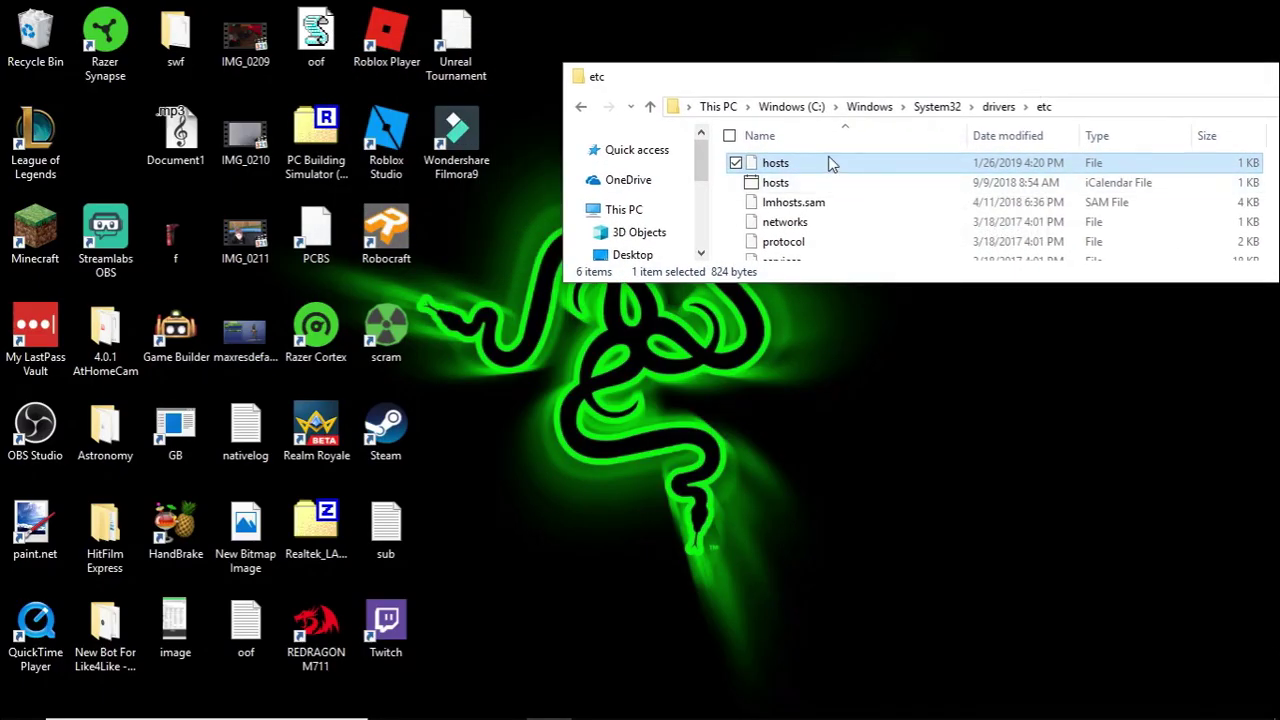
left_click_drag(830, 162, 525, 398)
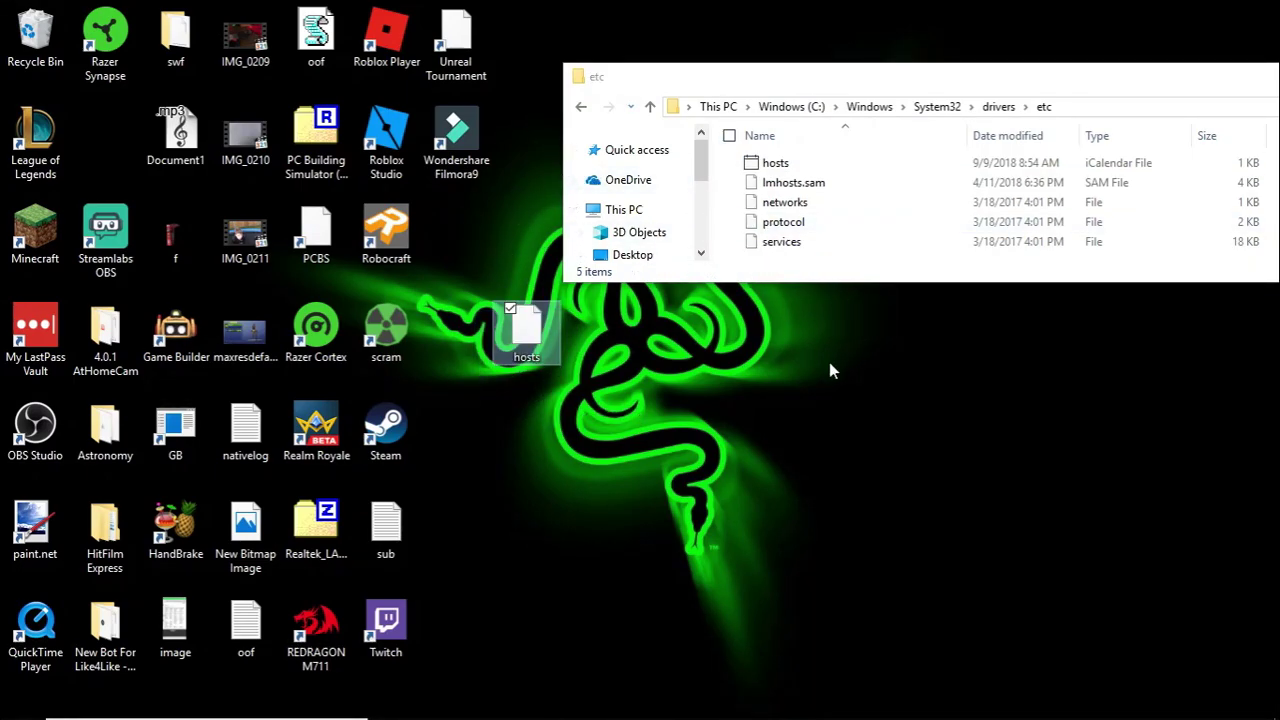
Choose Notepad as the program to open the desktop hosts file.
right_click(520, 316)
left_click(378, 330)
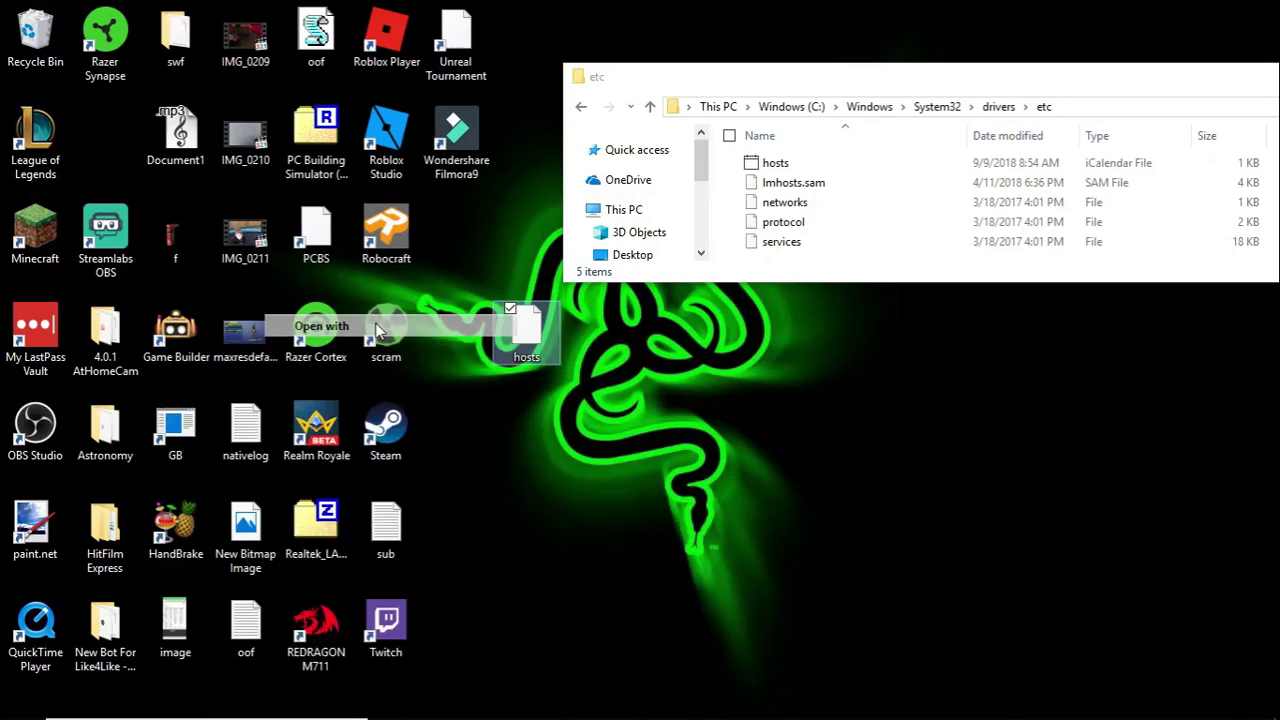
left_click(609, 405)
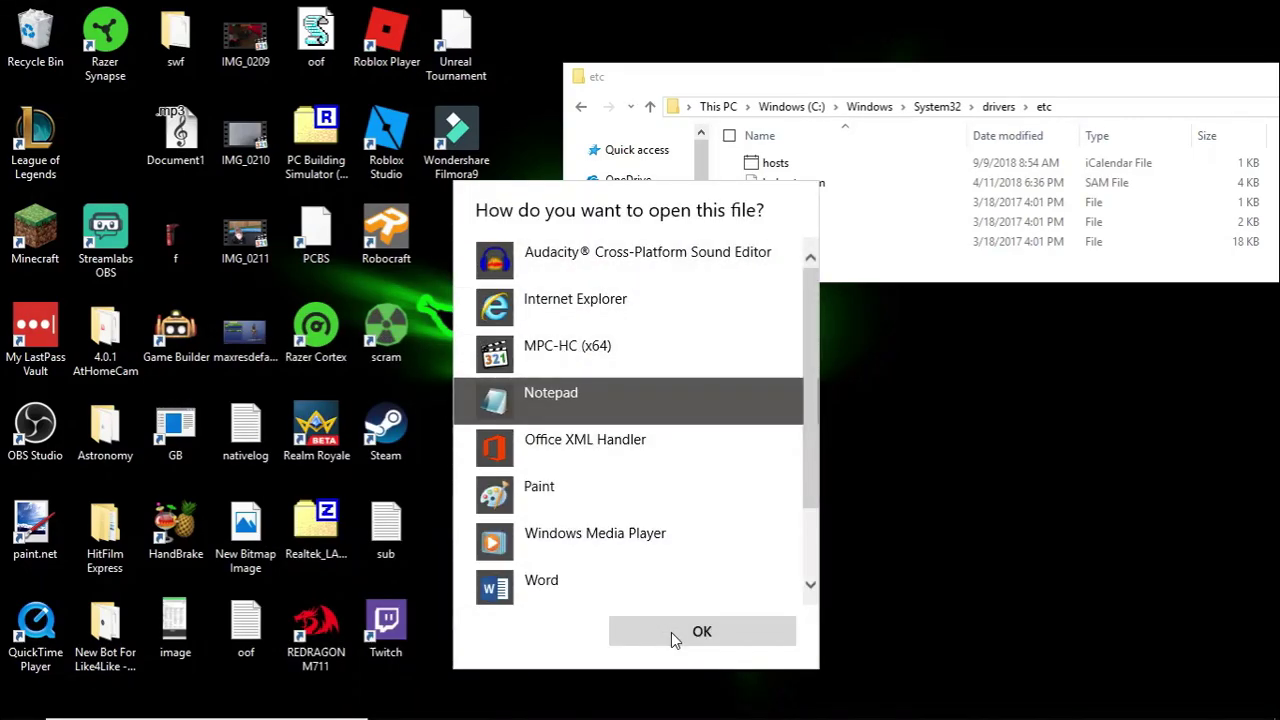
Append '127.0.0.1 platform.wondershare.com' as the last line of the hosts file in Notepad.
left_click(674, 632)
left_click(1171, 304)
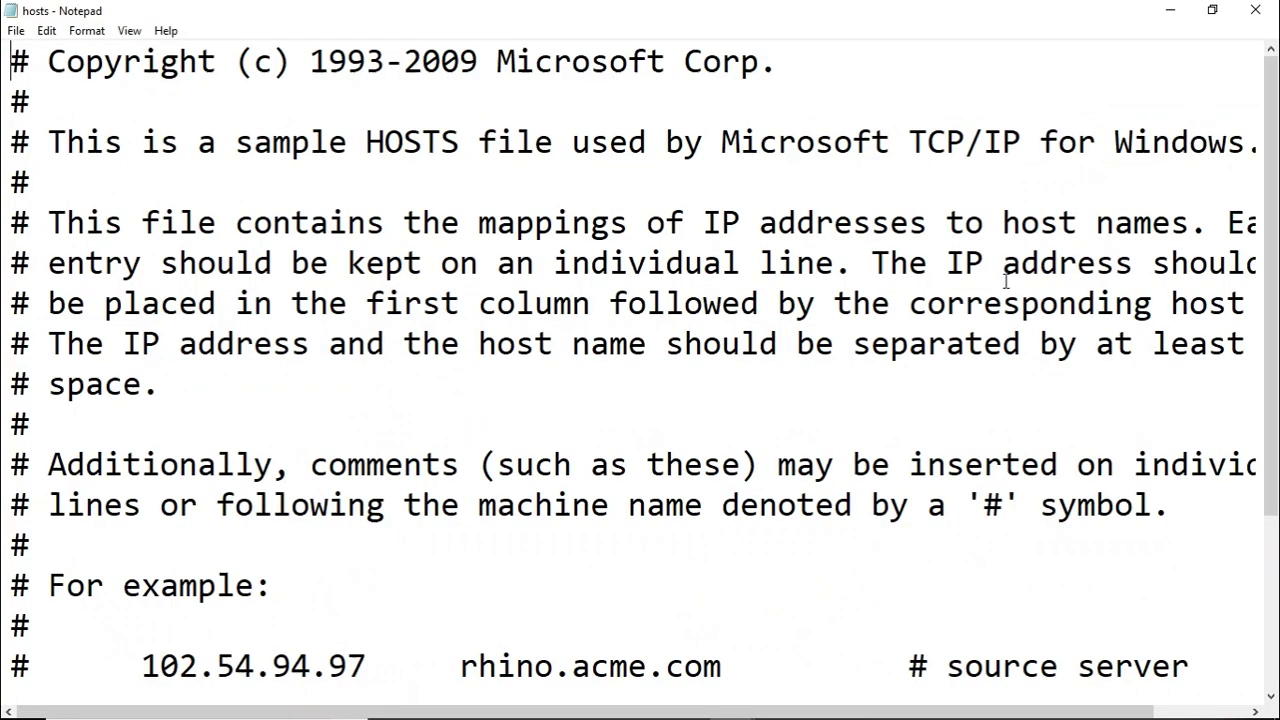
scroll(607, 563, "down", 2)
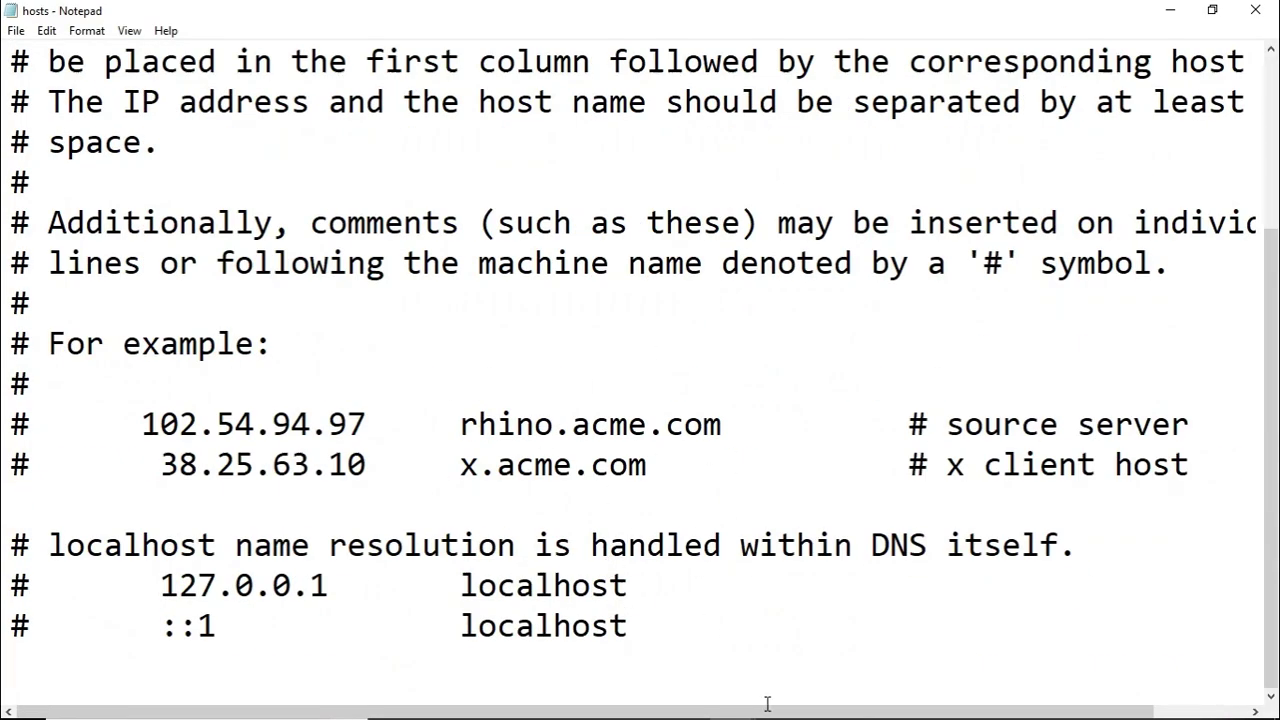
type("127.0.0.1 platform.wondershare.com")
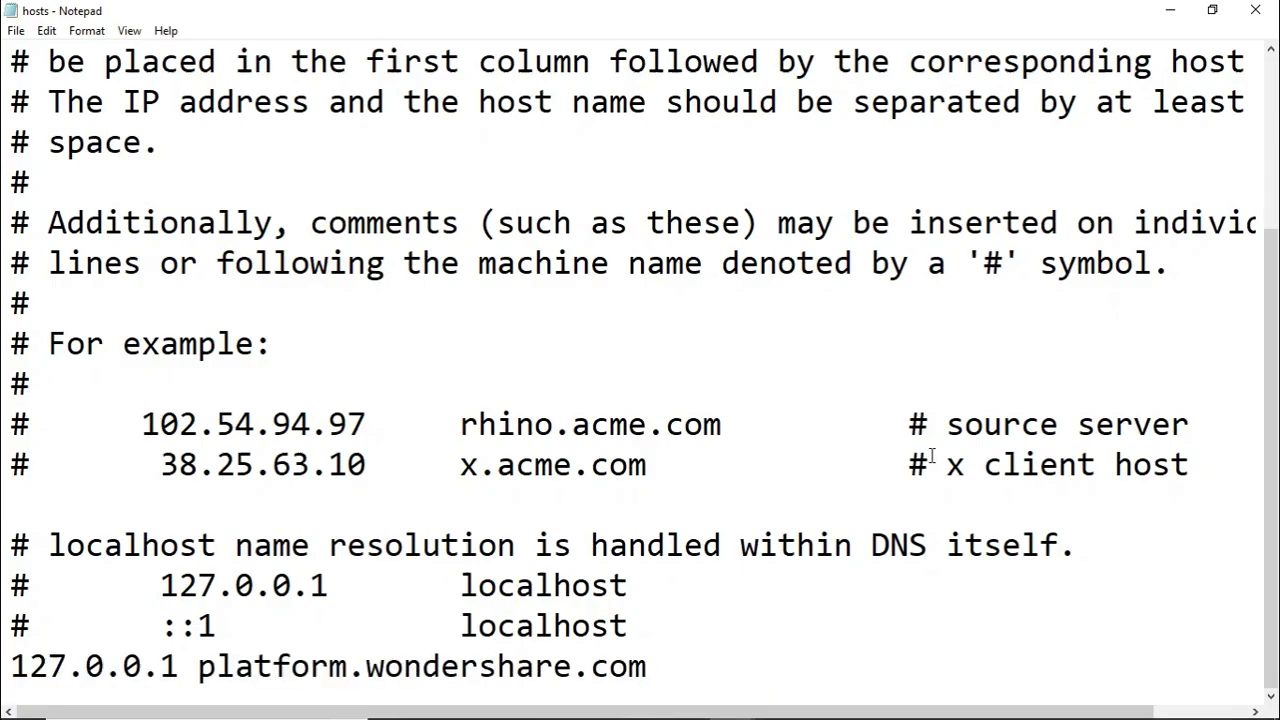
left_click_drag(648, 666, 10, 666)
left_click(291, 666)
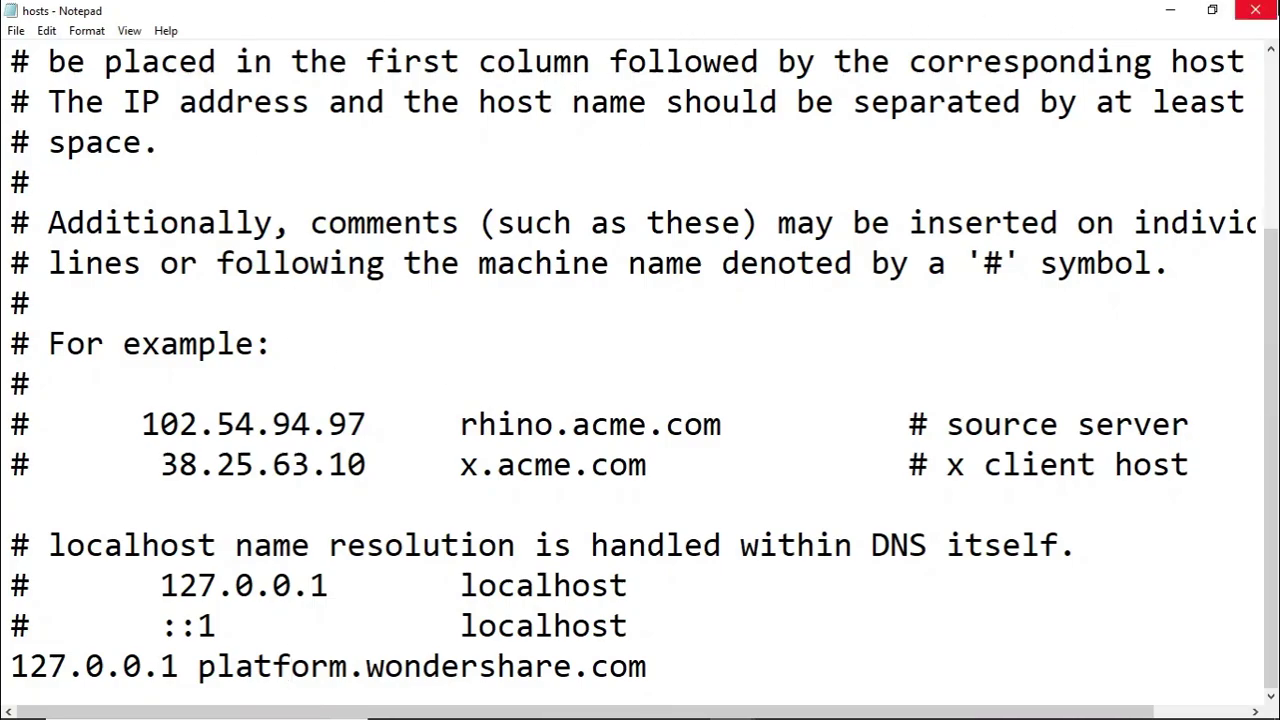
Save and close the edited hosts file, then move it into the etc folder with admin permission.
left_click(1255, 10)
left_click(588, 384)
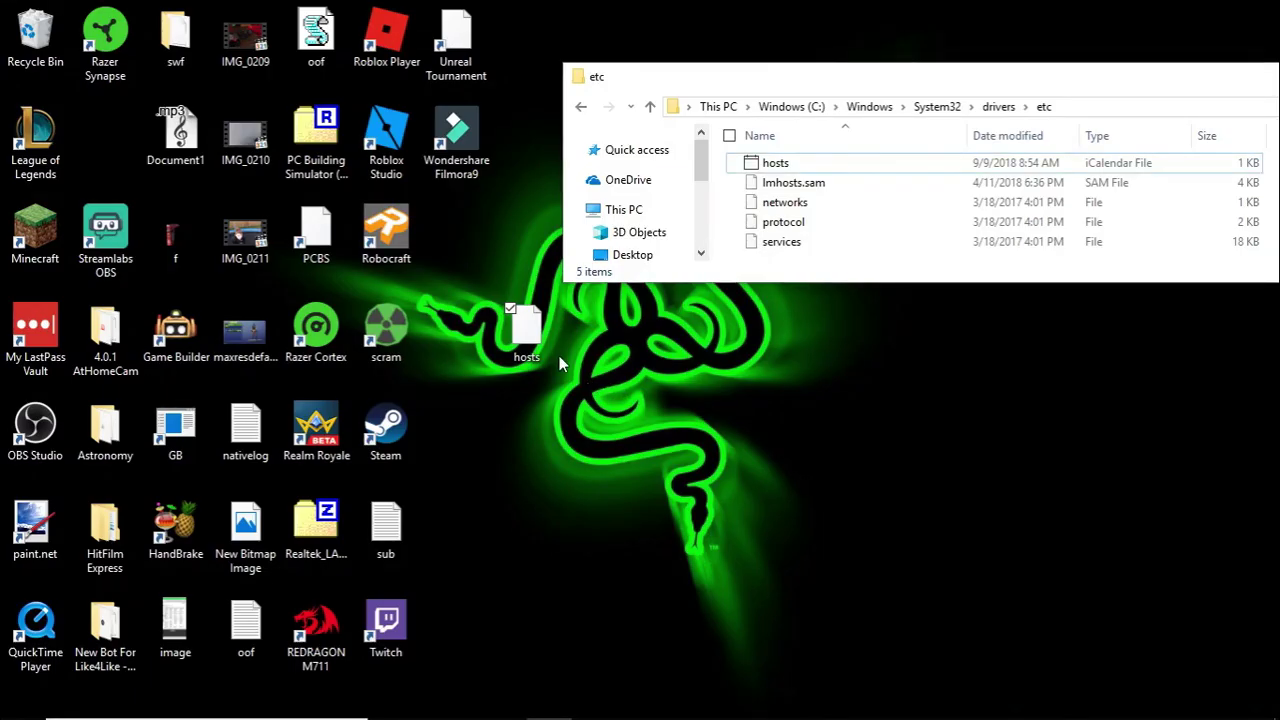
left_click_drag(527, 335, 727, 220)
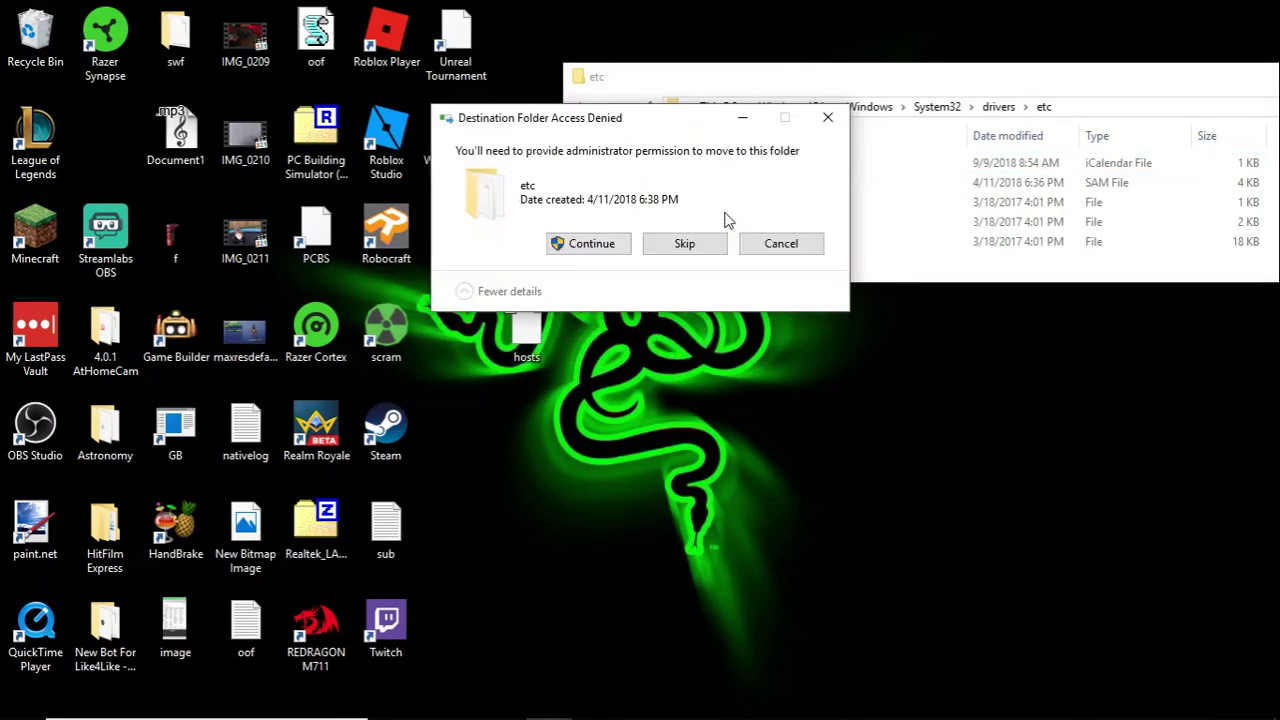
left_click(592, 244)
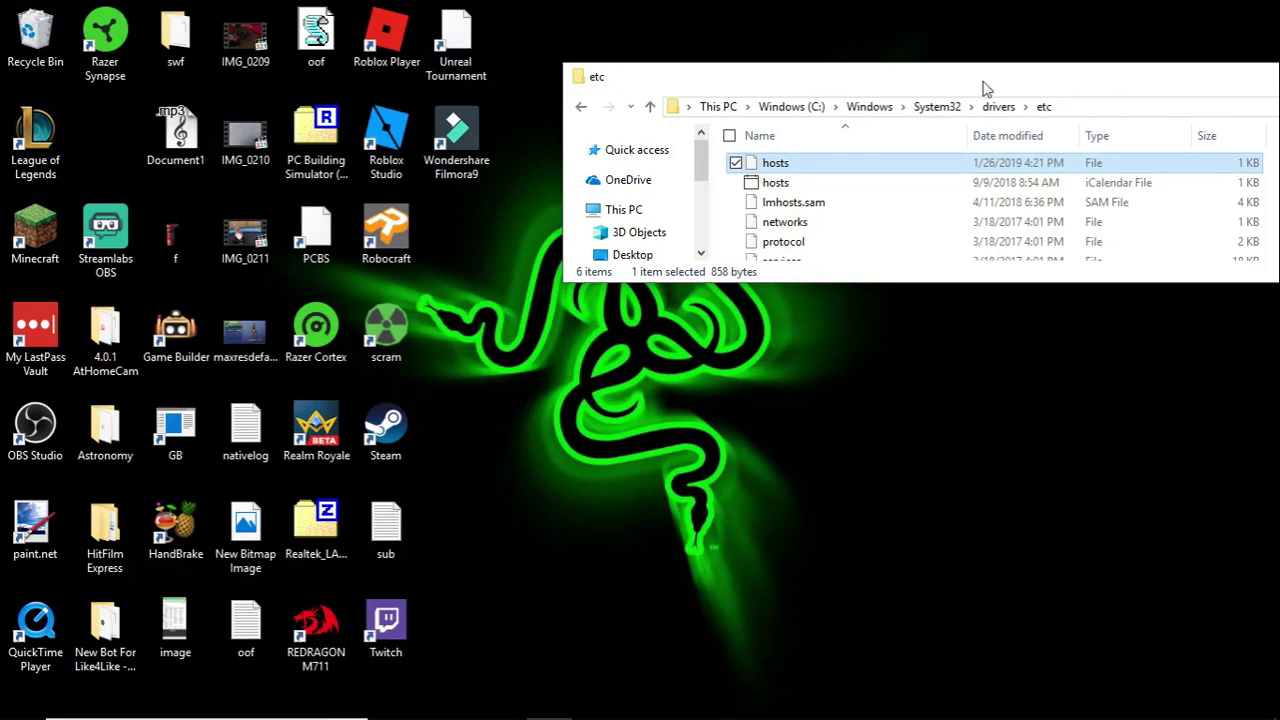
left_click_drag(985, 90, 779, 121)
left_click_drag(1091, 121, 825, 183)
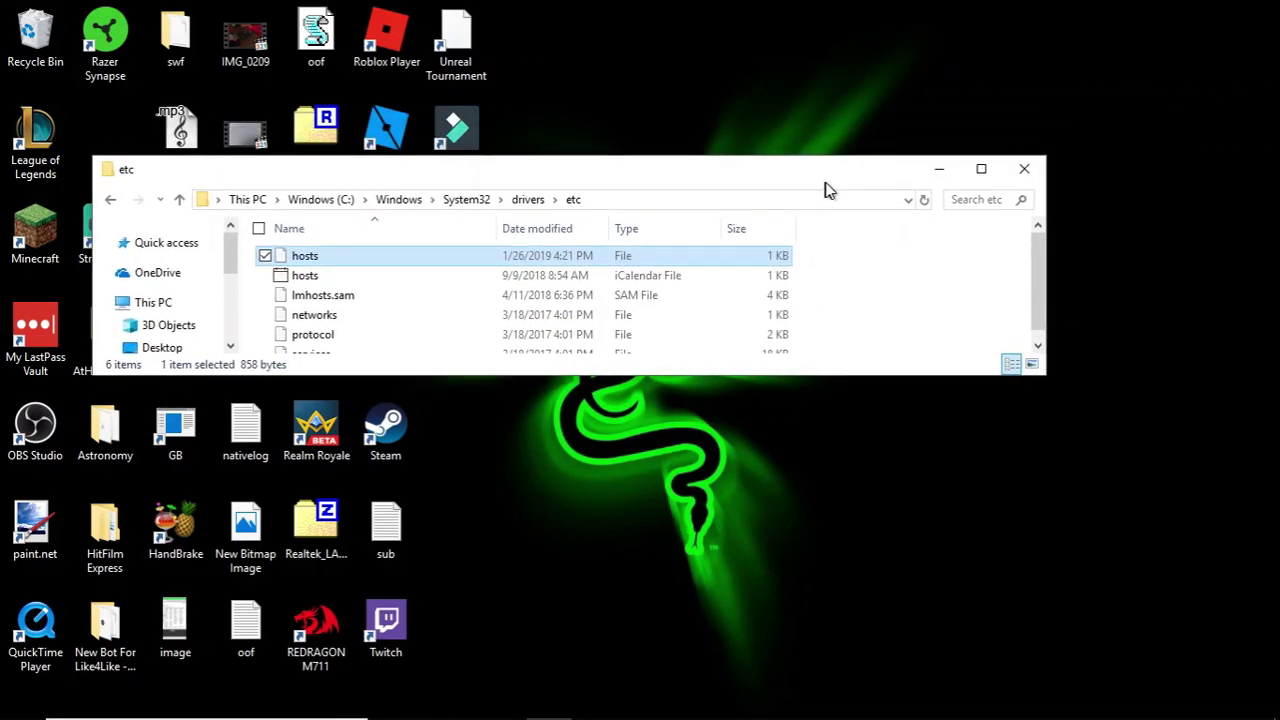
Close the etc folder window and launch Filmora9 from its desktop shortcut.
left_click(1030, 171)
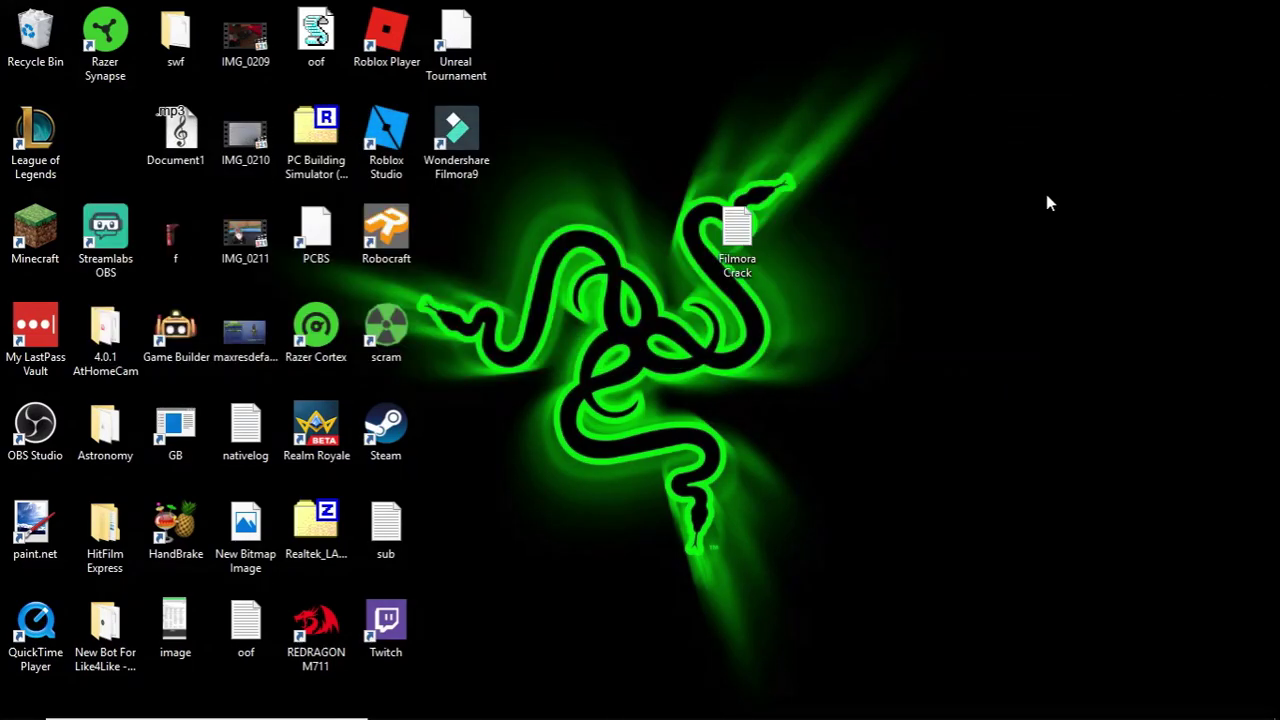
left_click(1097, 703)
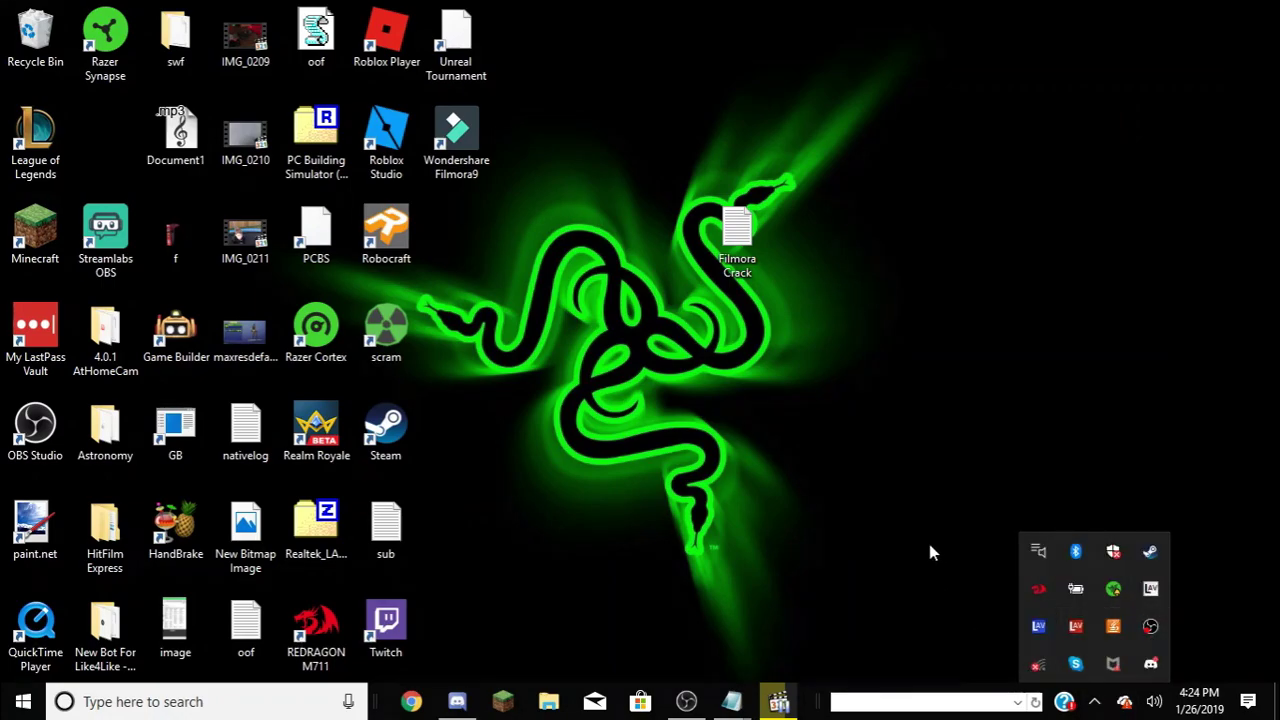
left_click(517, 137)
left_click(486, 118)
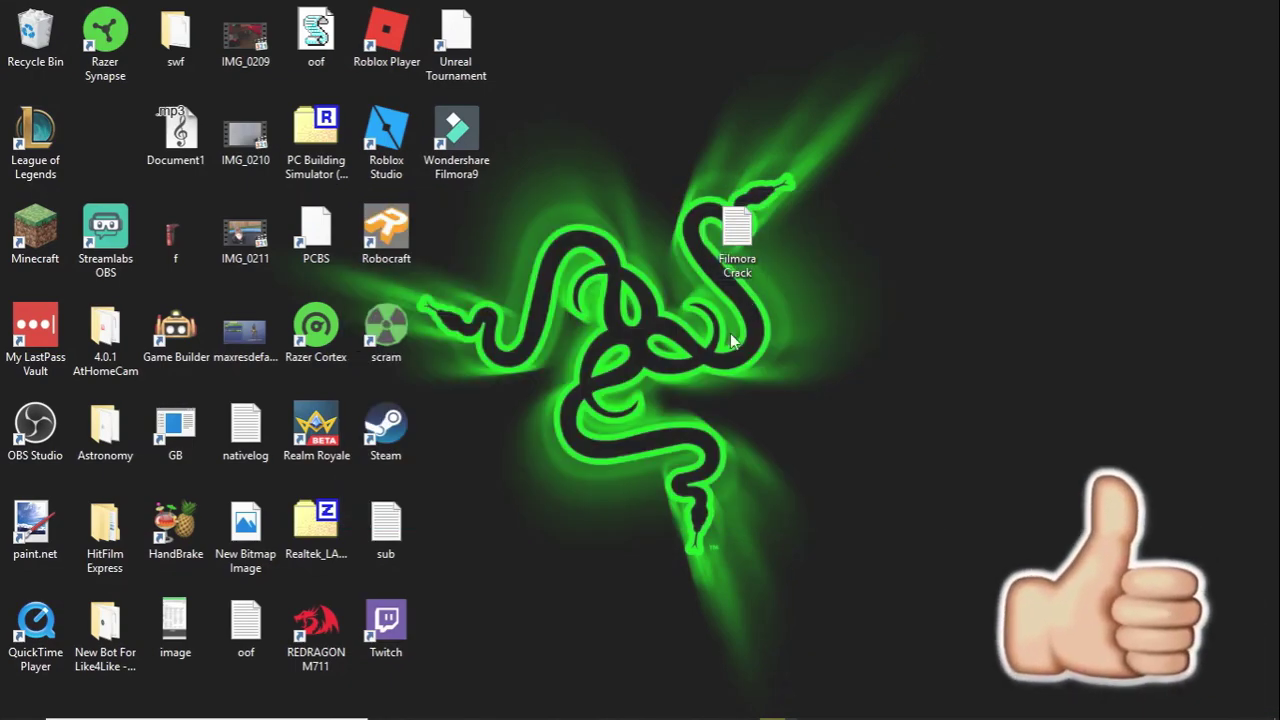
Open the Filmora Crack notes in Notepad and highlight the e-mail and code lines.
left_click_drag(745, 250, 877, 135)
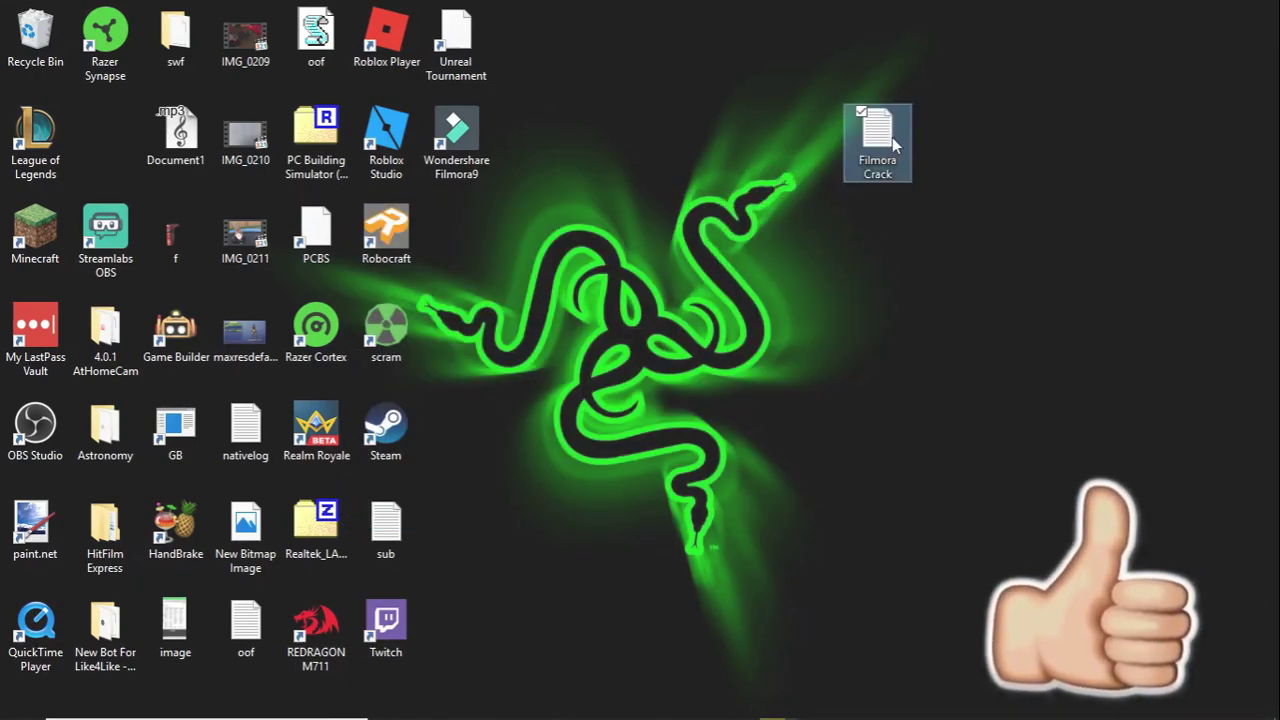
double_click(877, 135)
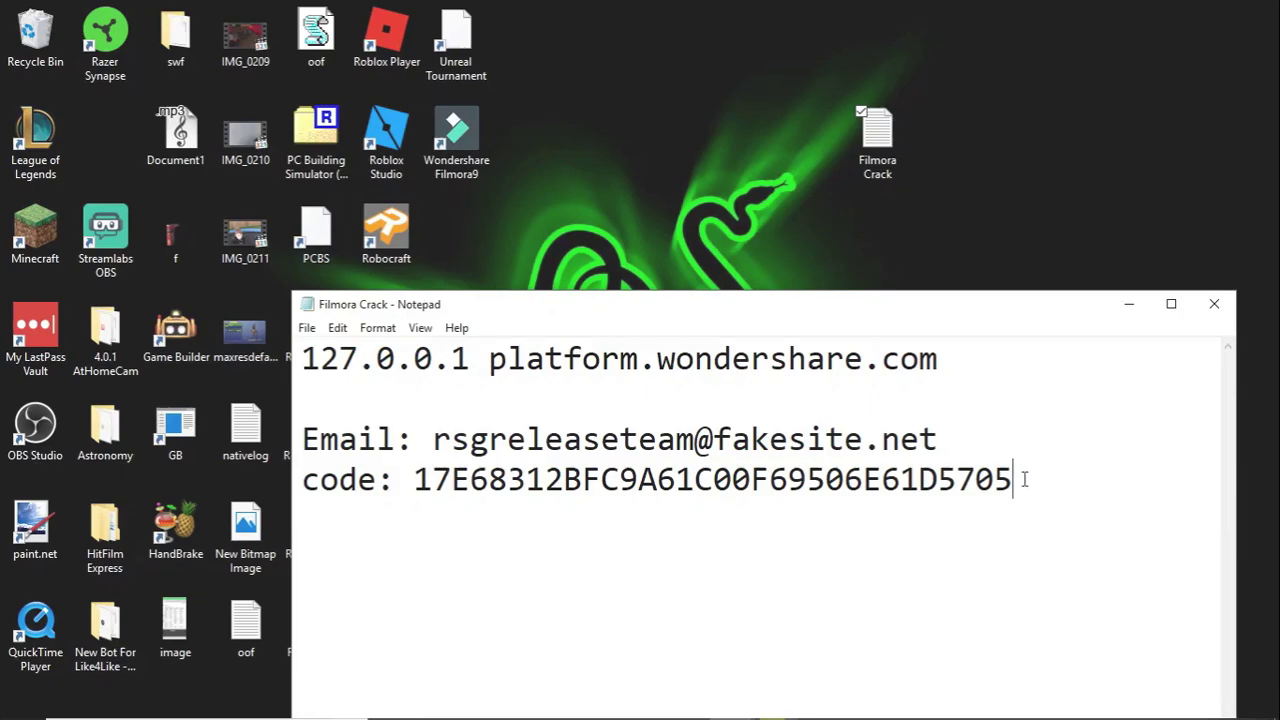
left_click_drag(1016, 480, 331, 421)
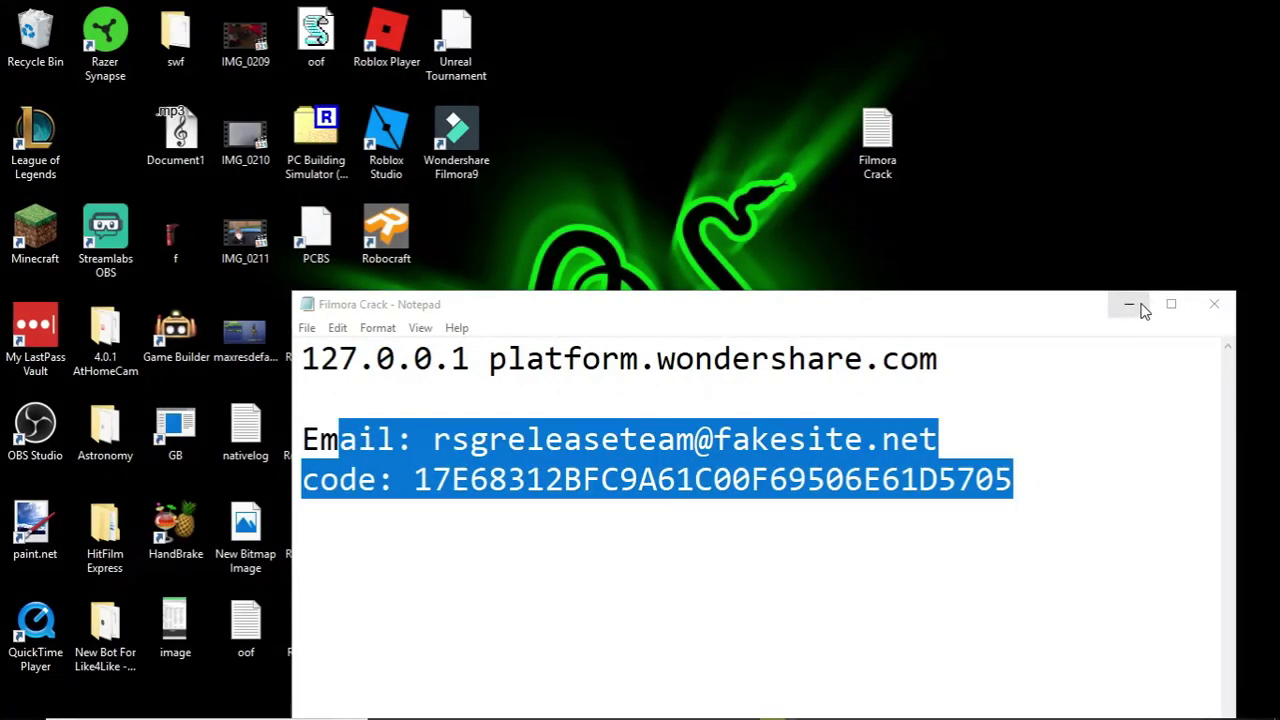
Start a New Project, dismiss the offline connection error, and open the Activate Your Software window.
left_click(1129, 304)
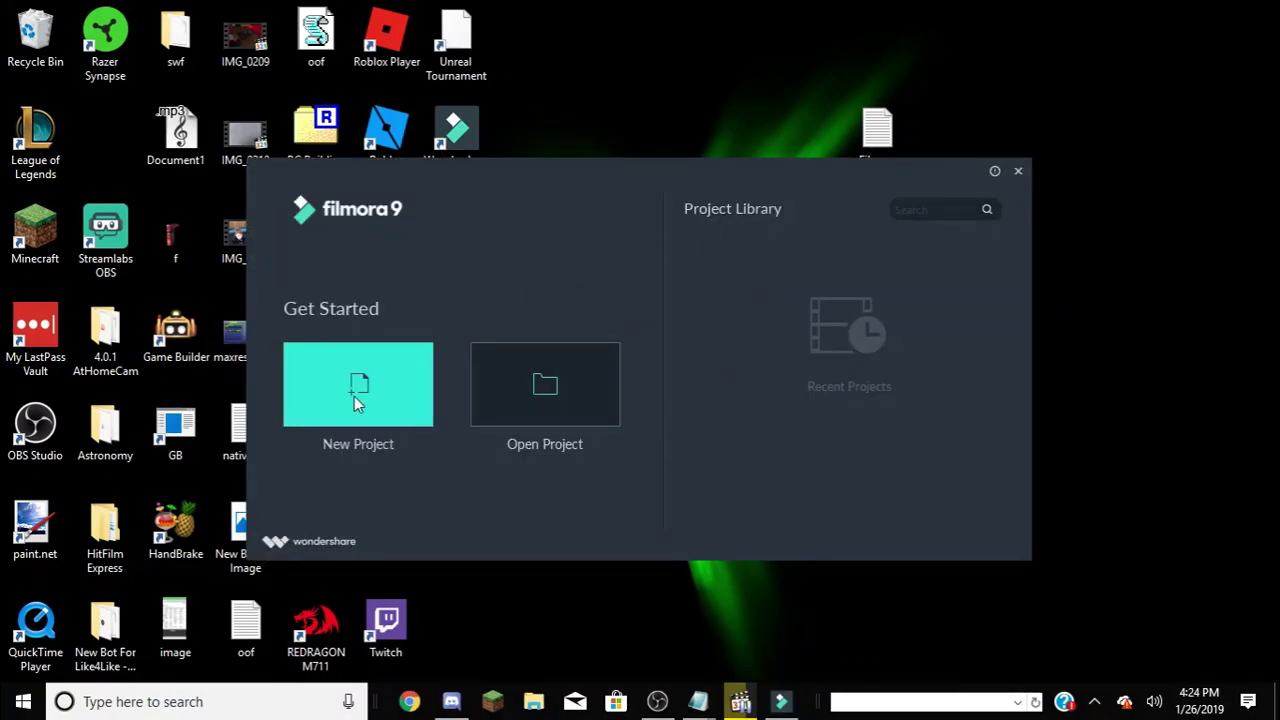
left_click(357, 400)
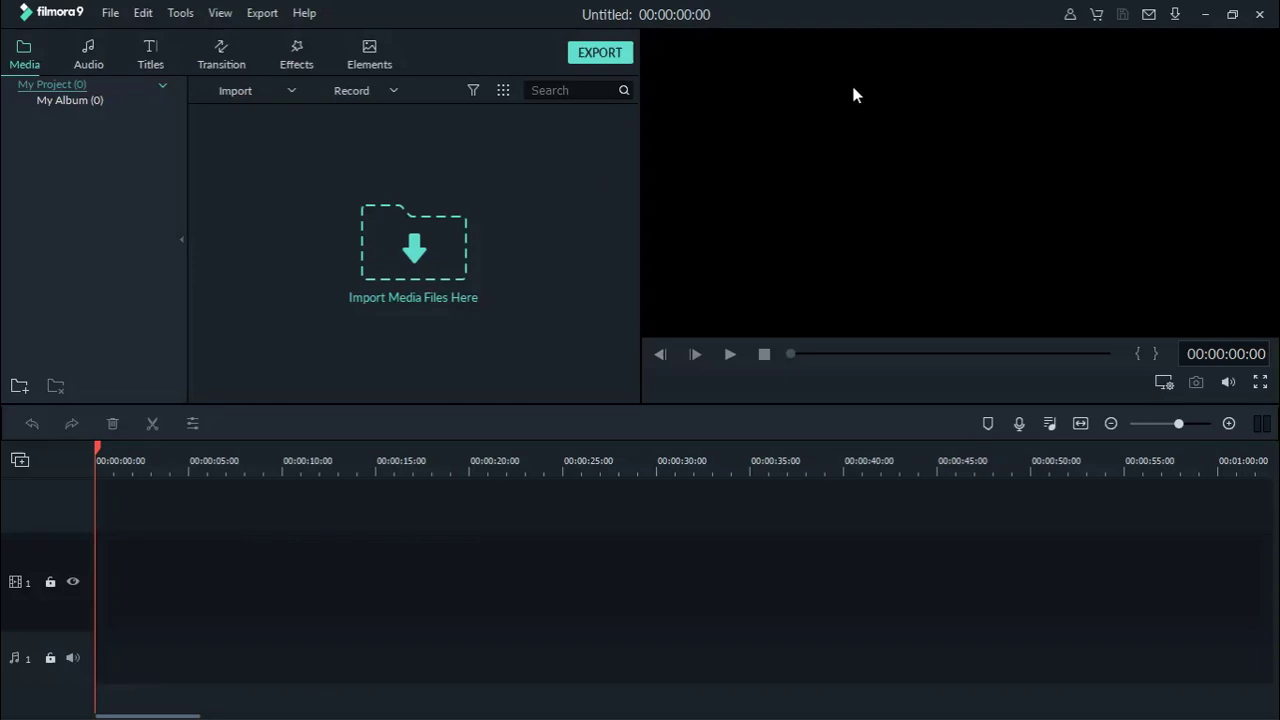
left_click_drag(459, 298, 784, 316)
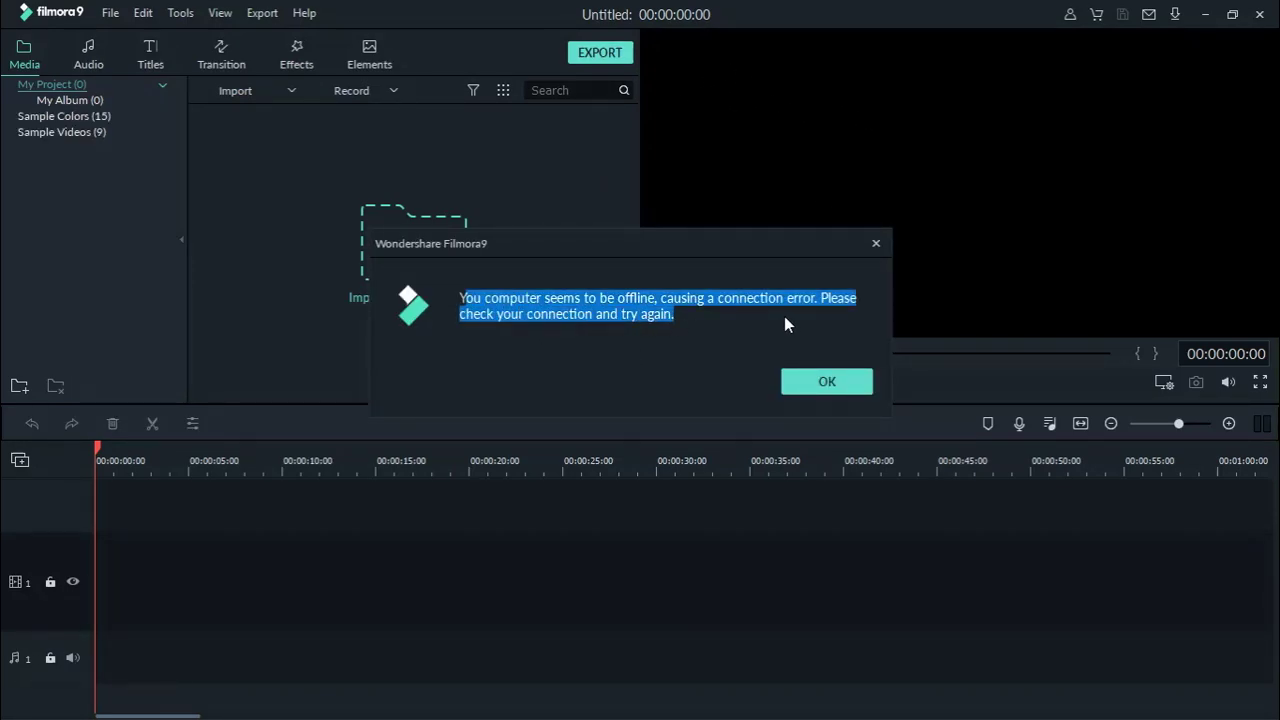
left_click(859, 386)
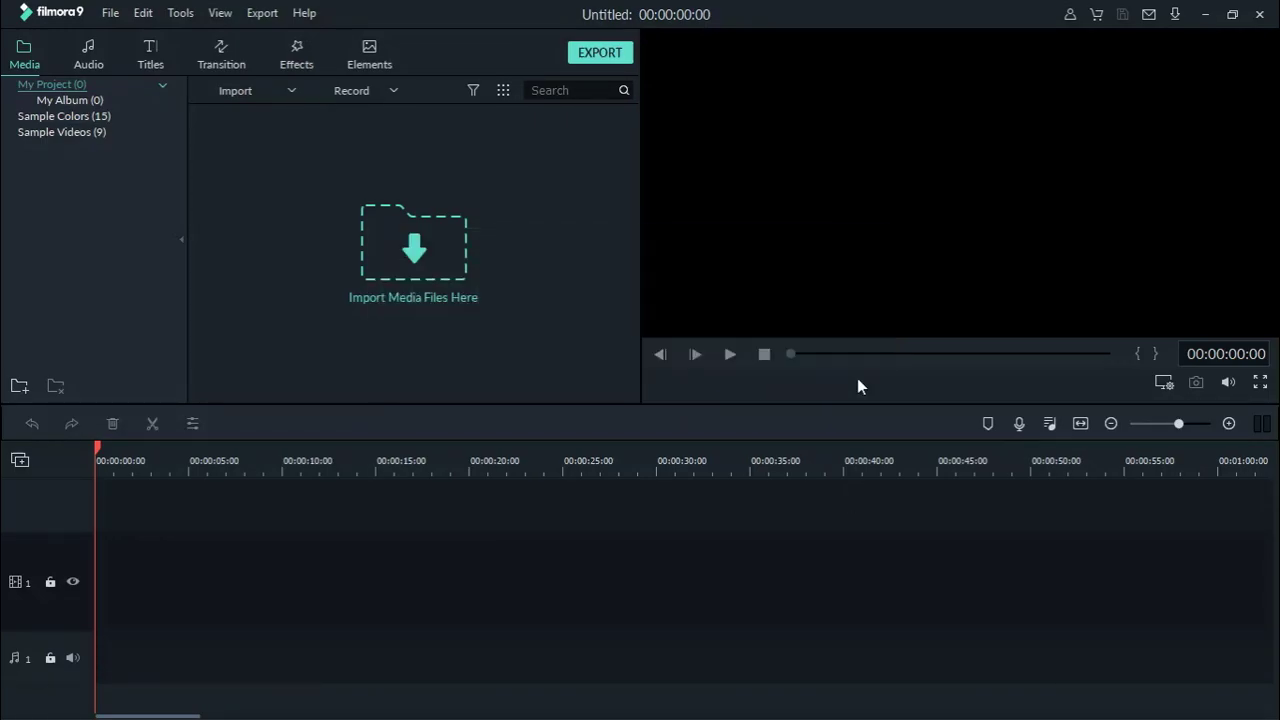
left_click(1099, 15)
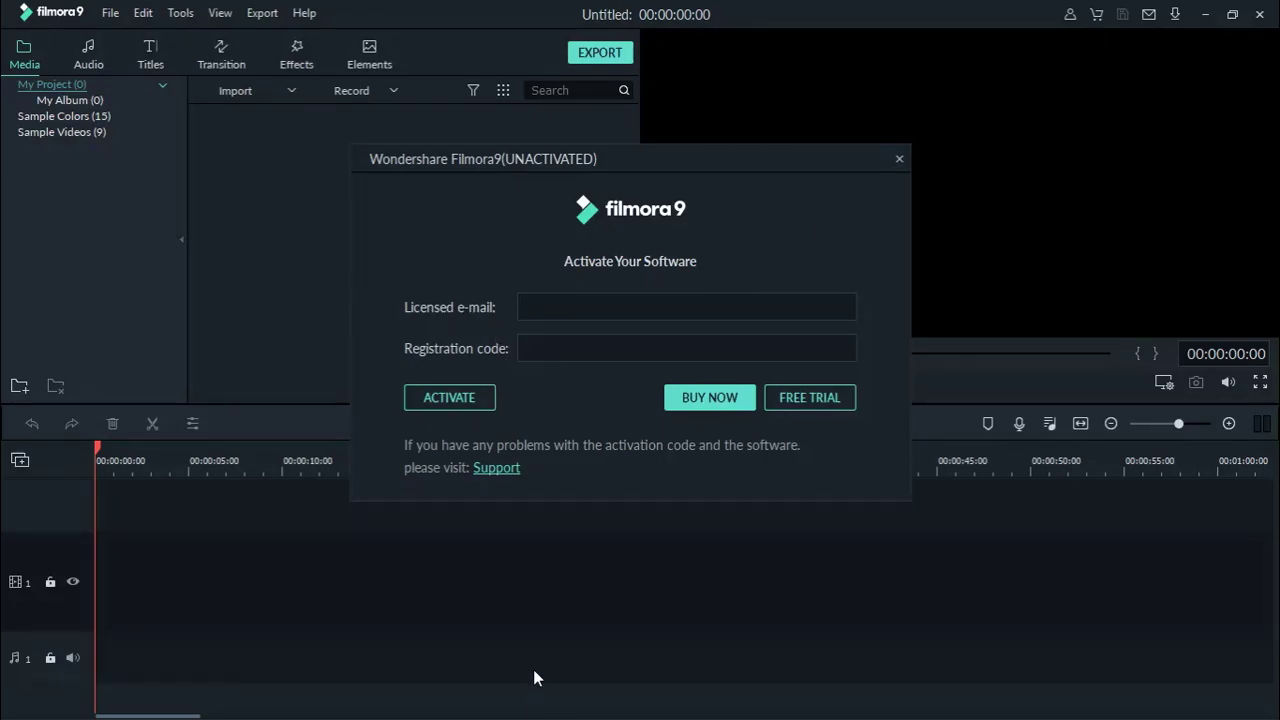
Copy the licence e-mail from the notes into the Licensed e-mail field.
key("alt+Tab")
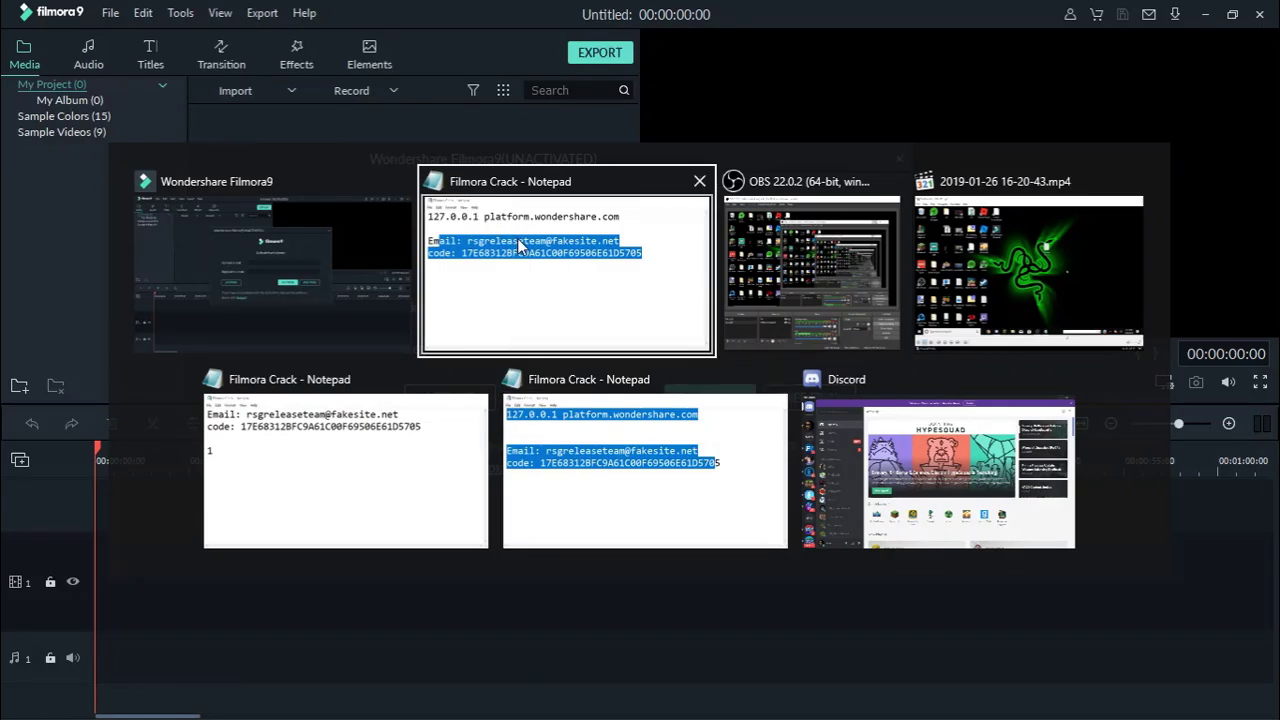
left_click(519, 247)
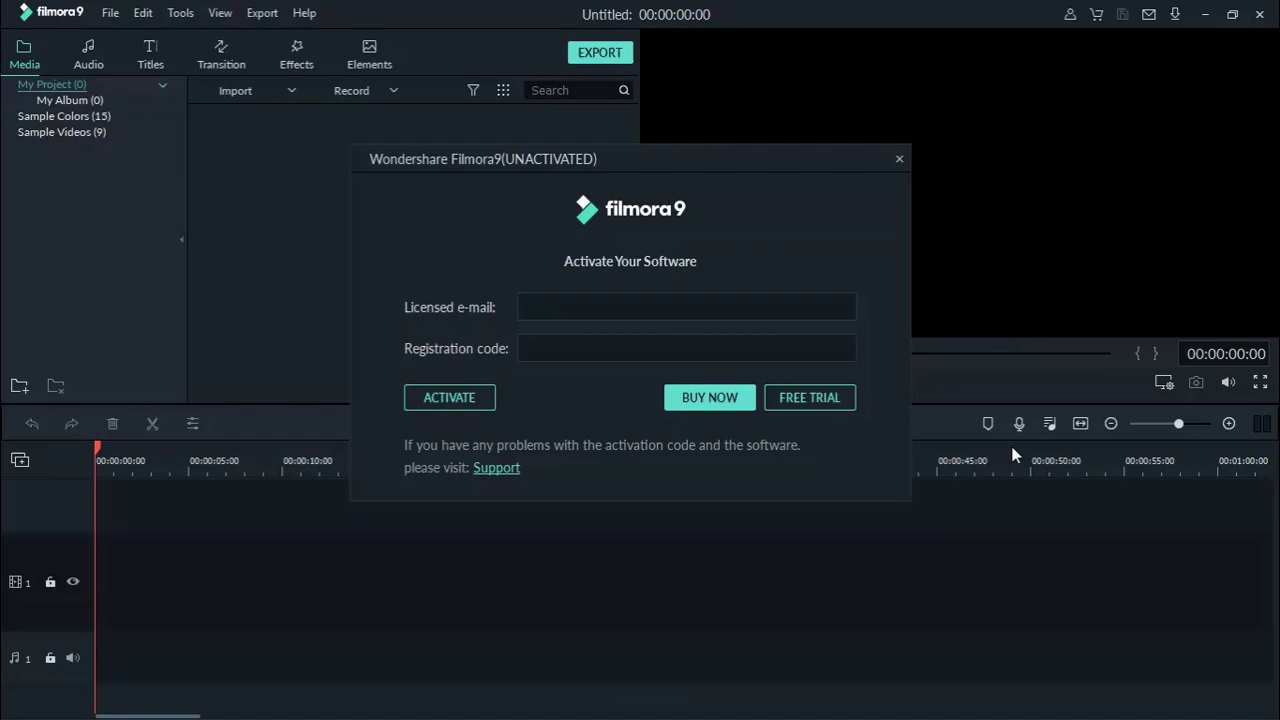
key("alt+Tab")
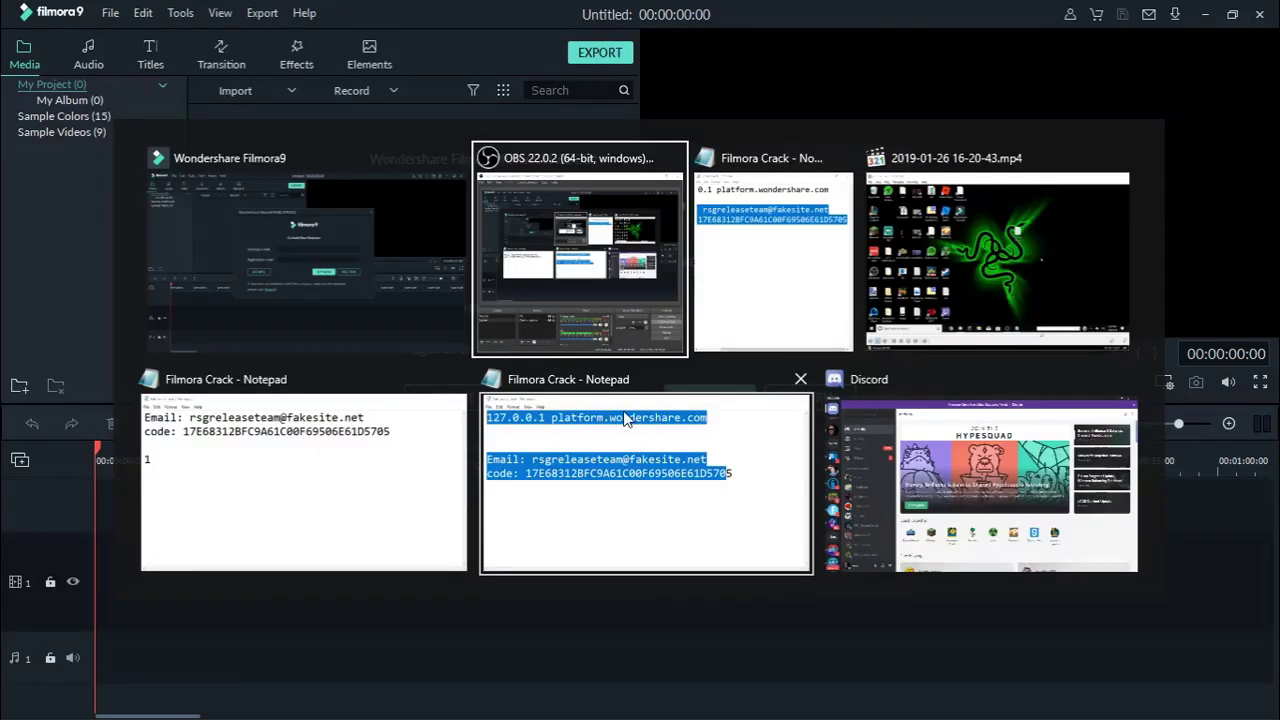
left_click(618, 440)
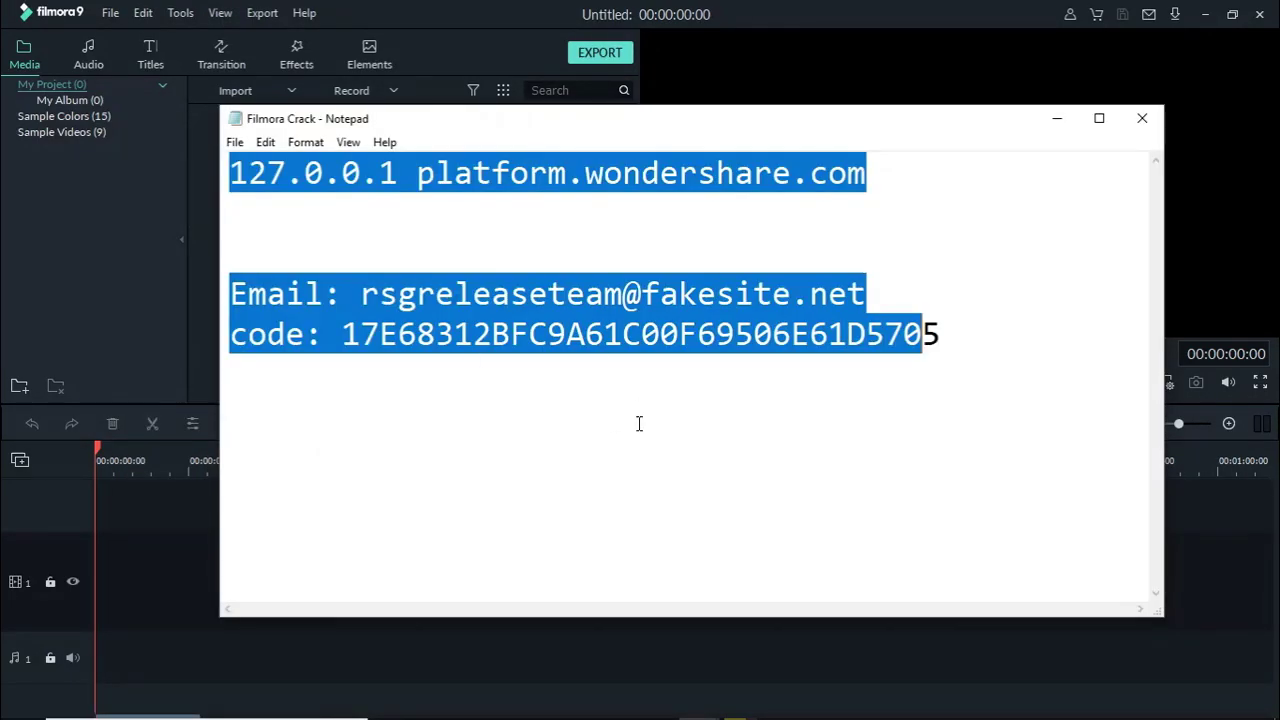
left_click(938, 318)
left_click_drag(885, 133, 810, 404)
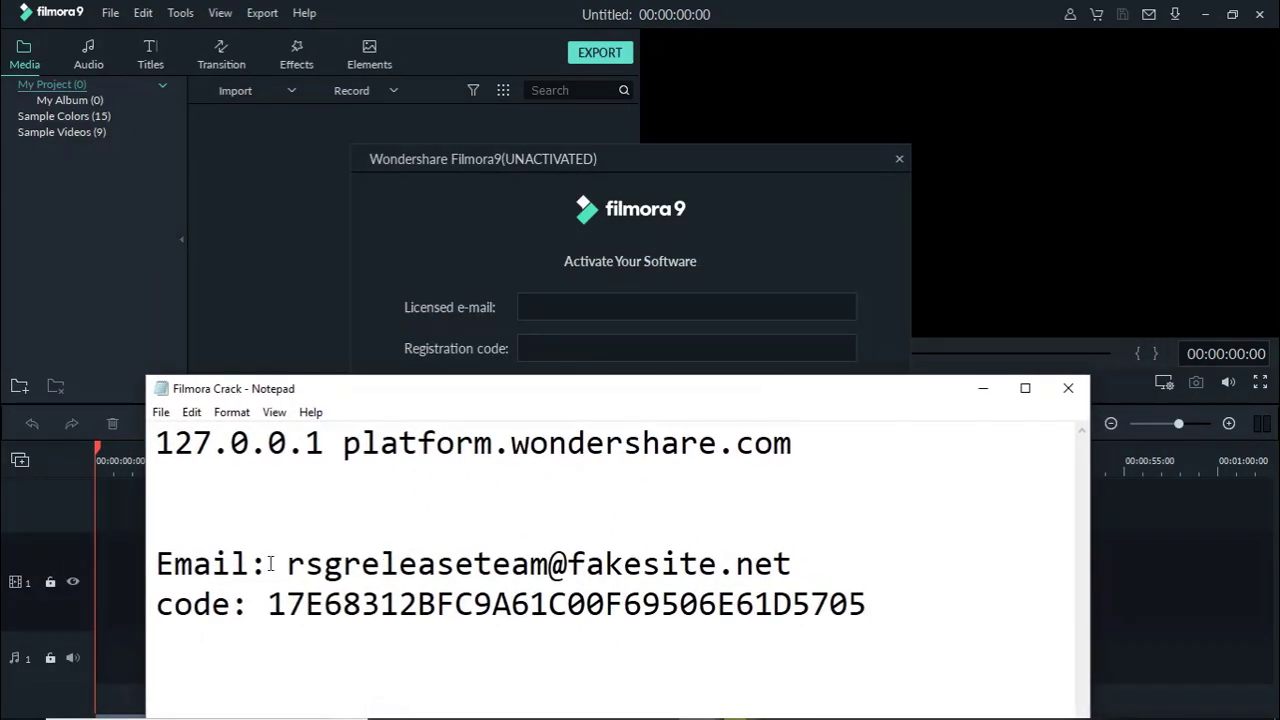
left_click_drag(287, 564, 799, 567)
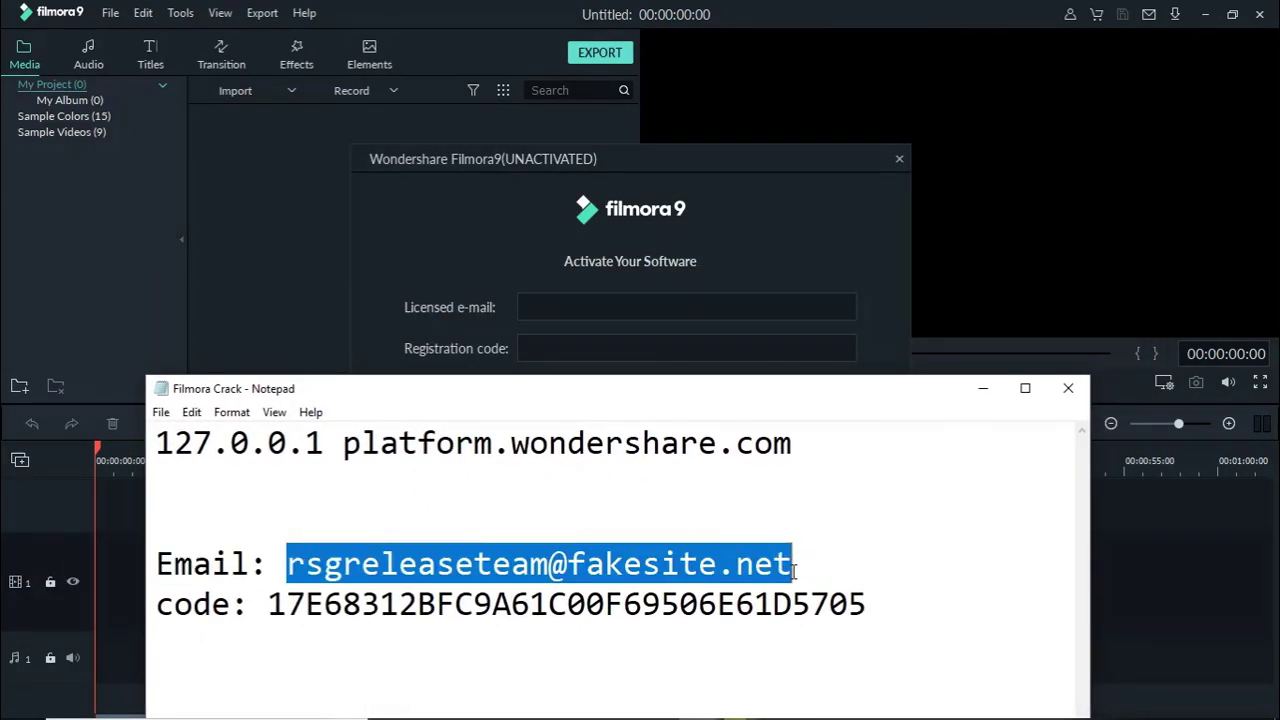
left_click(697, 310)
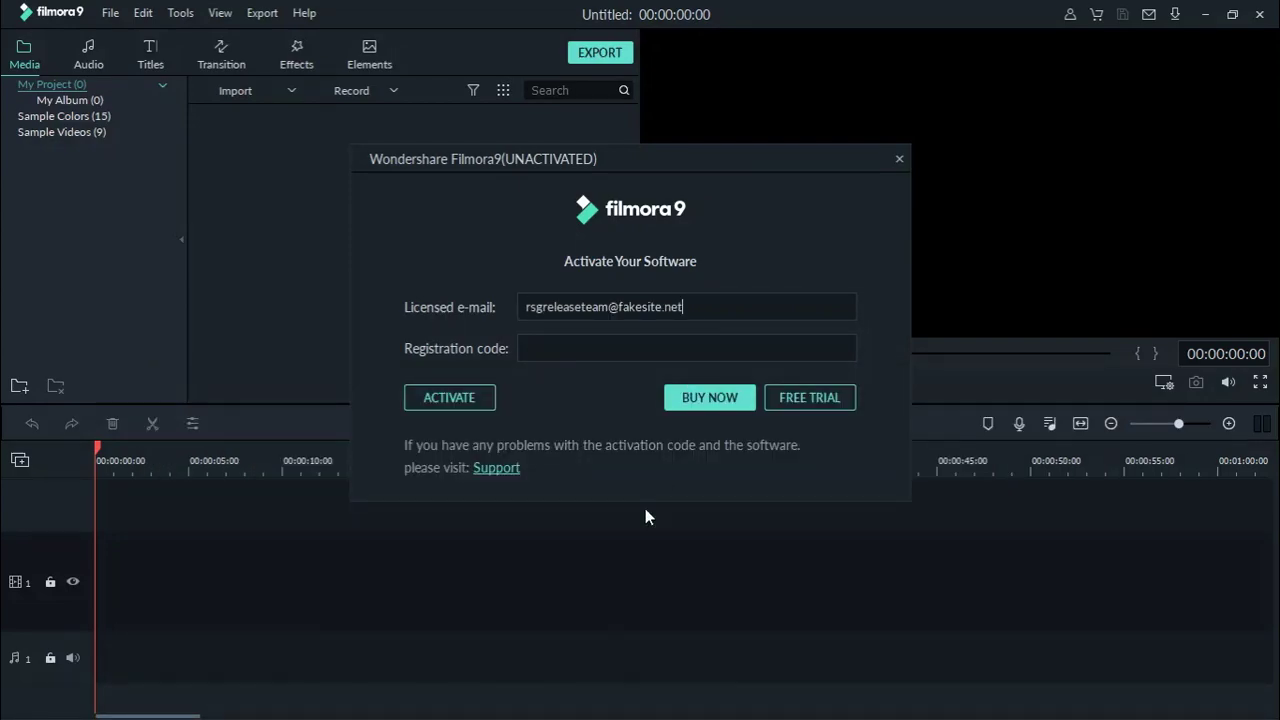
Copy the registration code from the notes into the Registration code field.
mouse_move(596, 716)
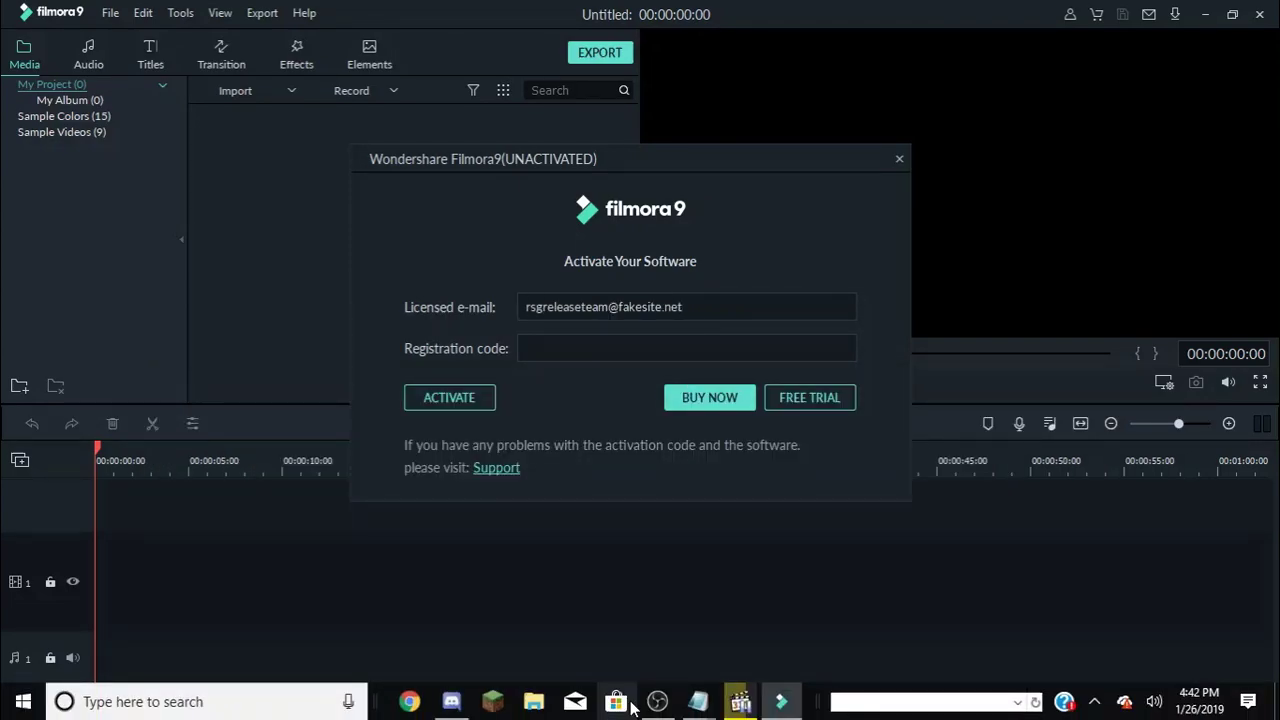
key("super+Tab")
left_click(625, 318)
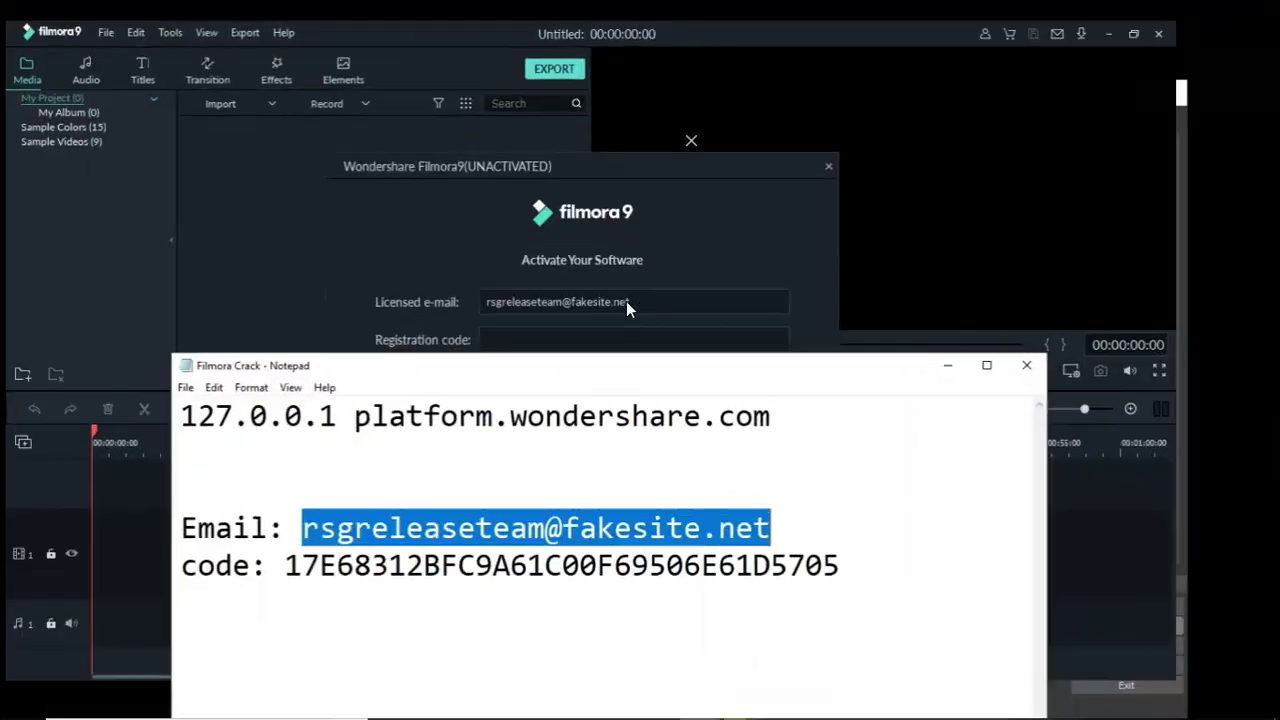
left_click_drag(864, 603, 287, 604)
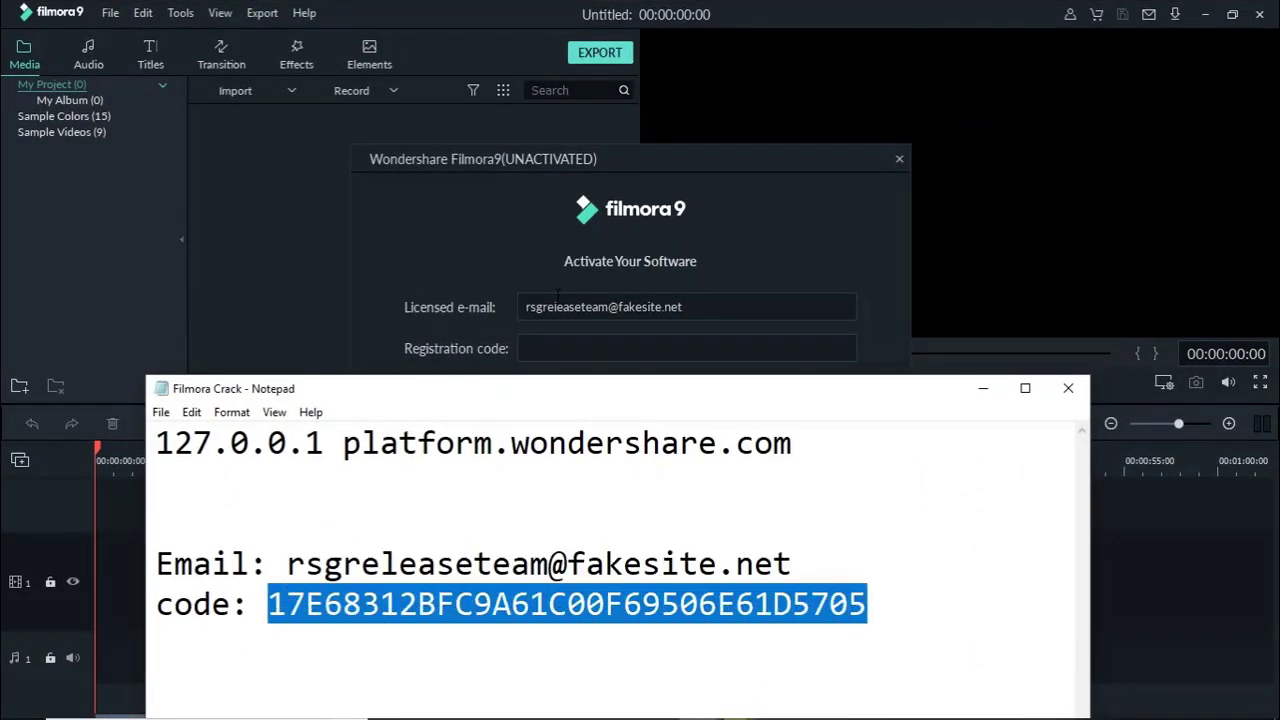
left_click(564, 346)
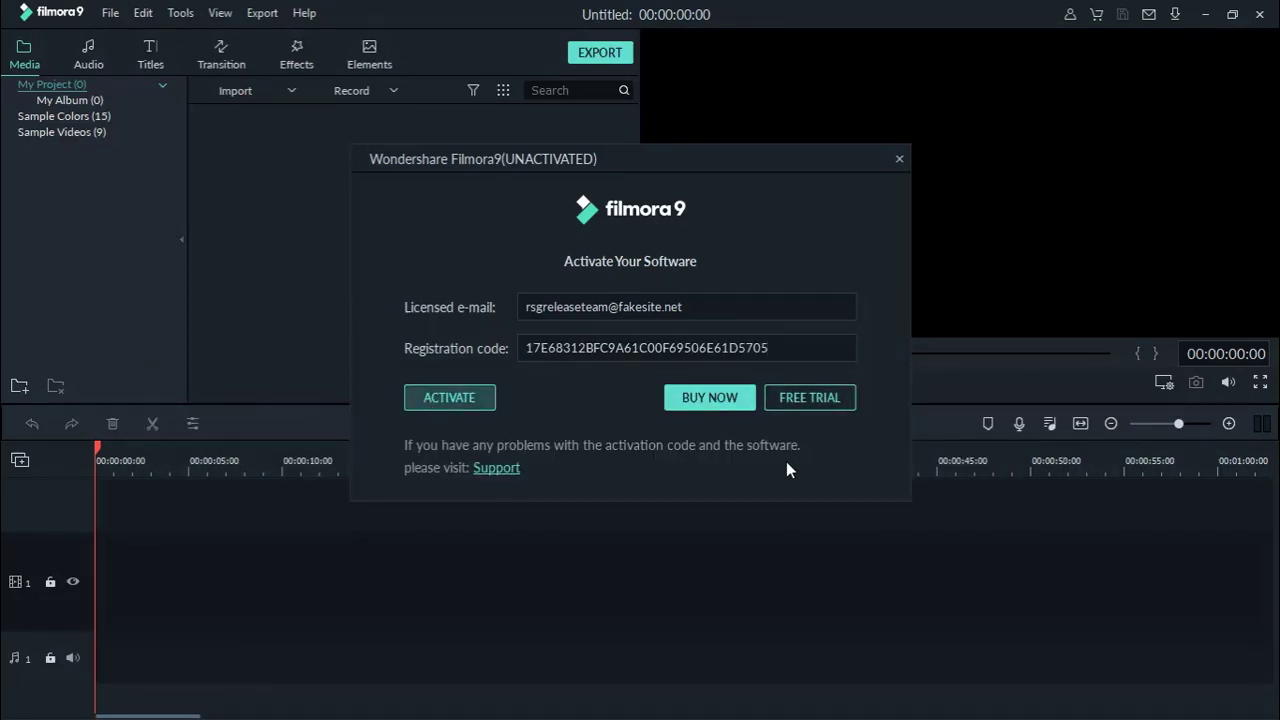
Activate Filmora9, dismiss the registered confirmation, and open the online store page.
left_click(469, 404)
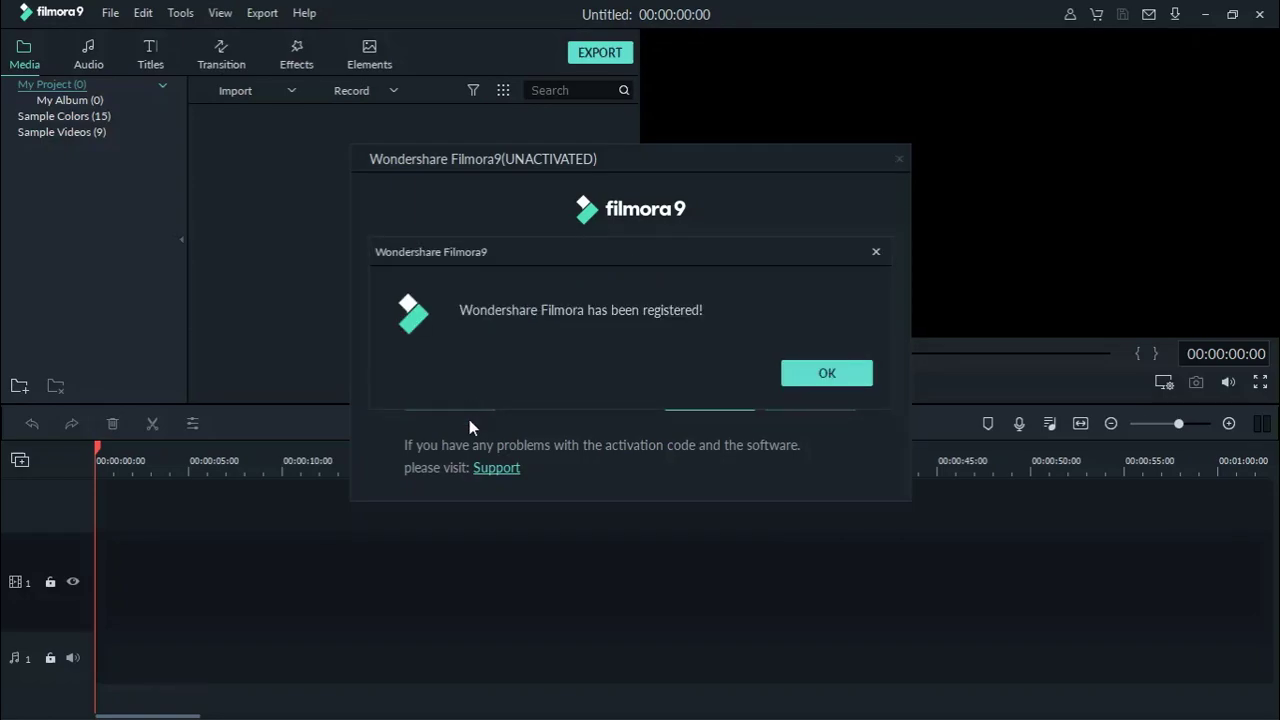
left_click(809, 369)
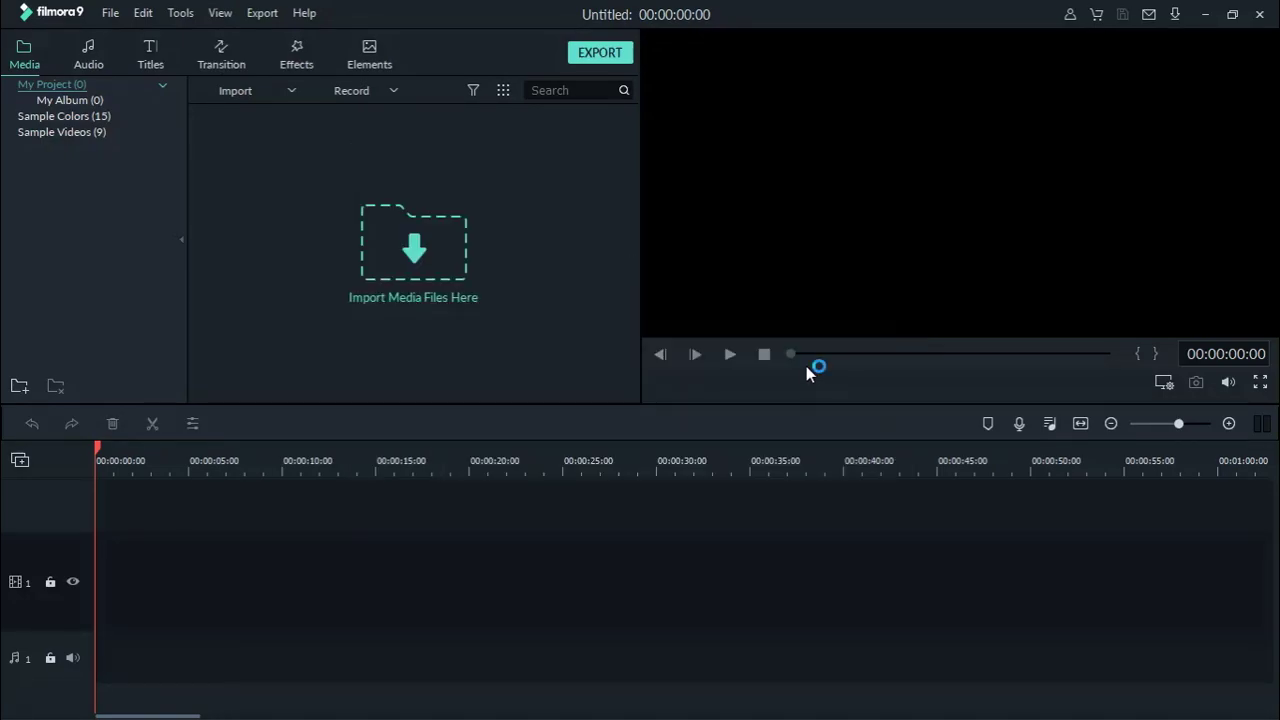
left_click(1100, 18)
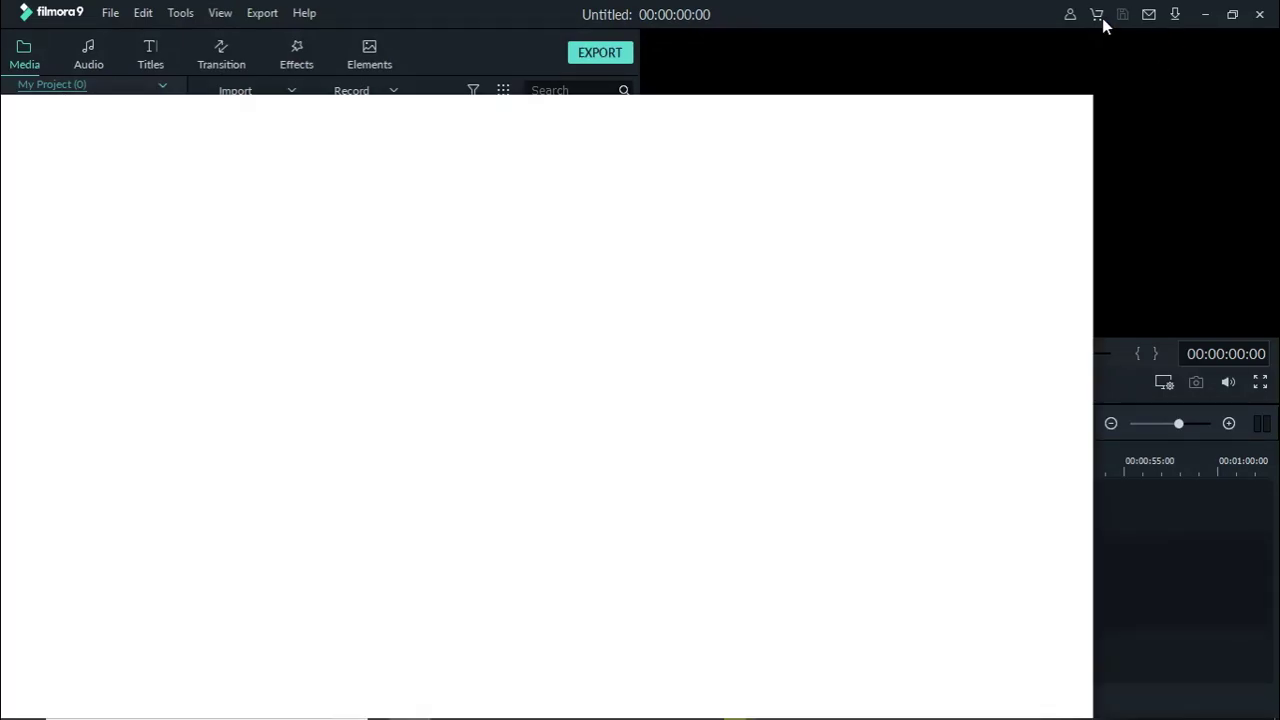